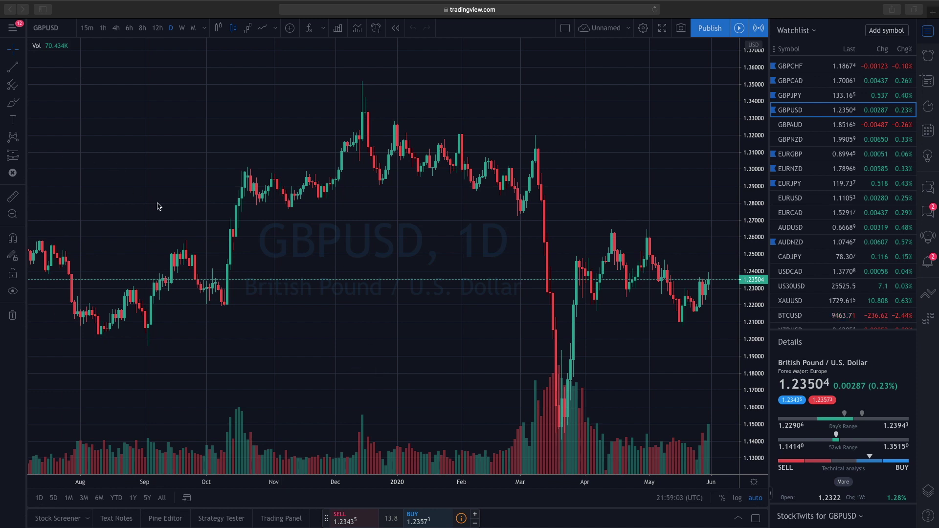
Check the colour theme options available for the GBPUSD daily chart
scroll(235, 171, "down", 3)
scroll(314, 137, "up", 5)
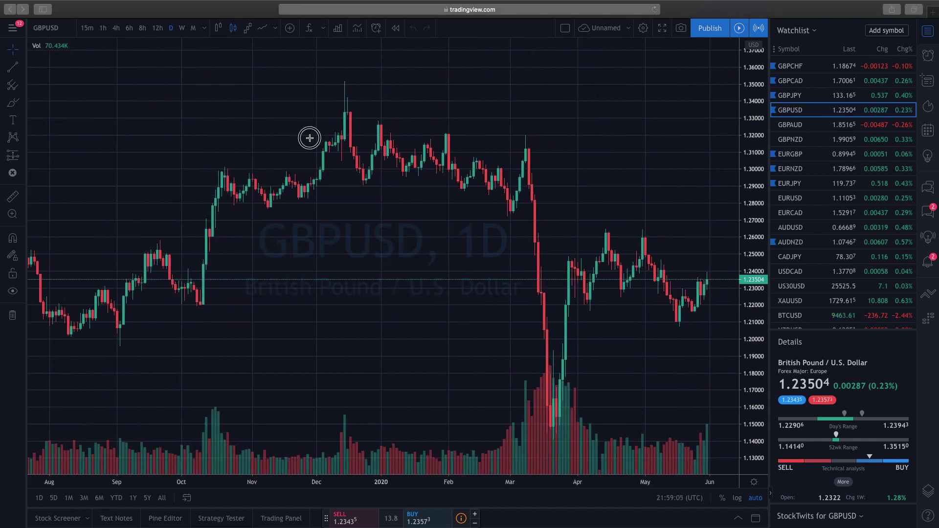
left_click_drag(286, 159, 253, 177)
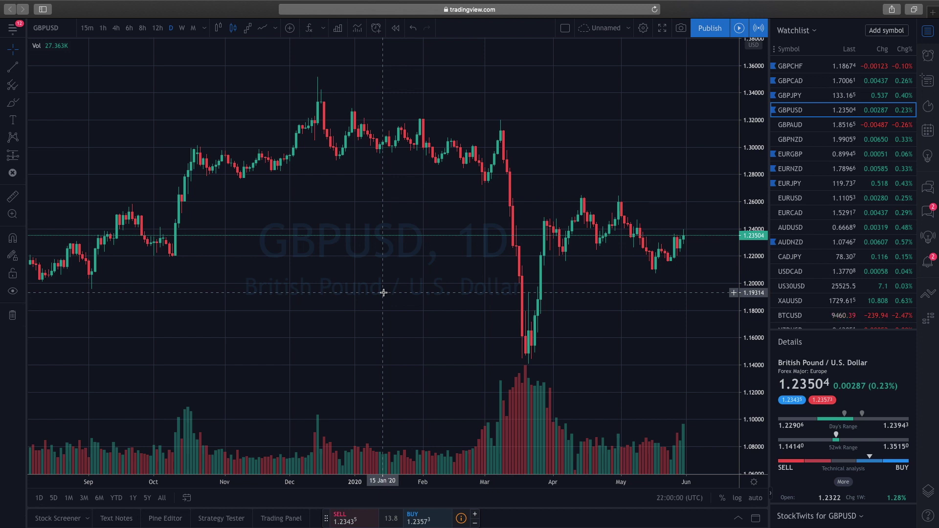
right_click(319, 269)
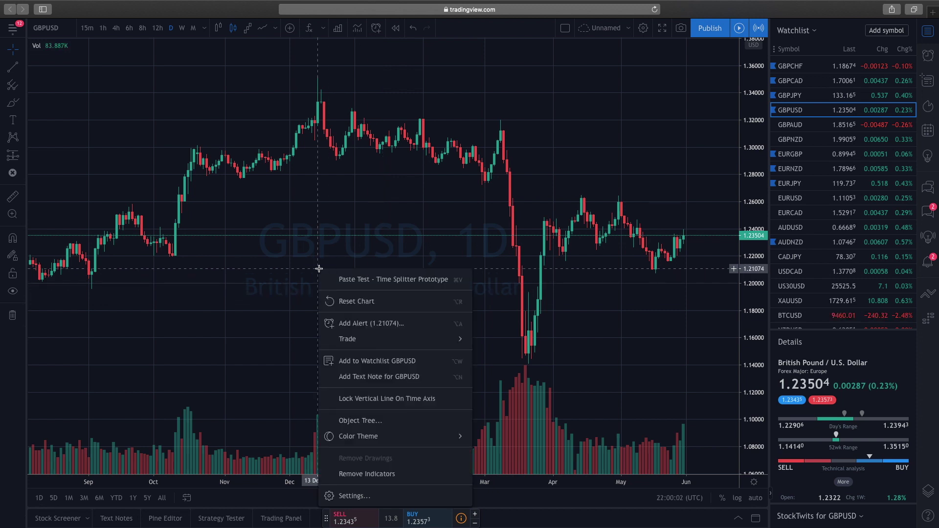
mouse_move(368, 442)
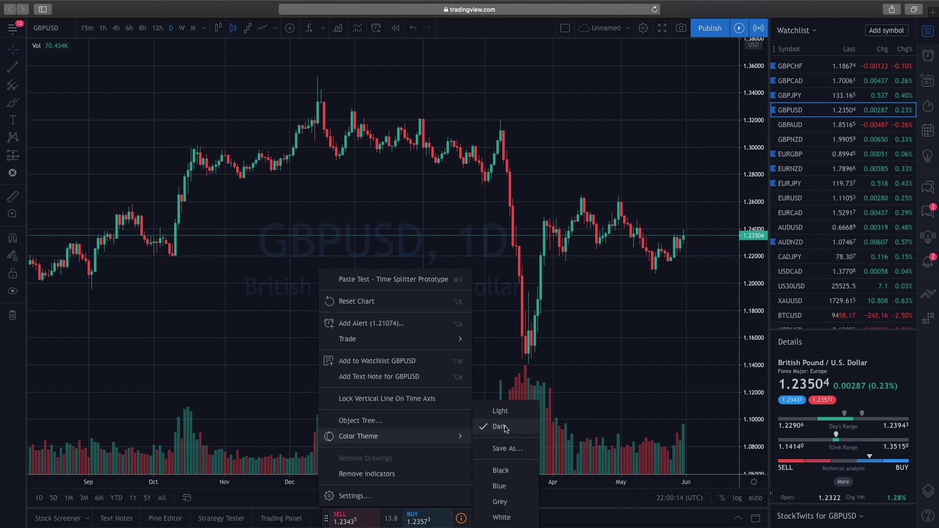
left_click(248, 301)
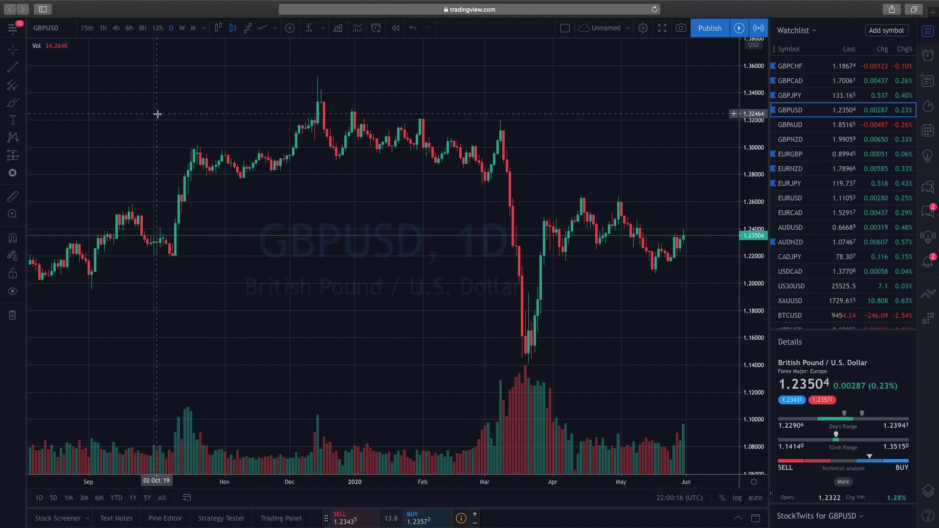
Remove the Volume indicator from the GBPUSD daily chart
scroll(157, 111, "left", 3)
left_click(81, 46)
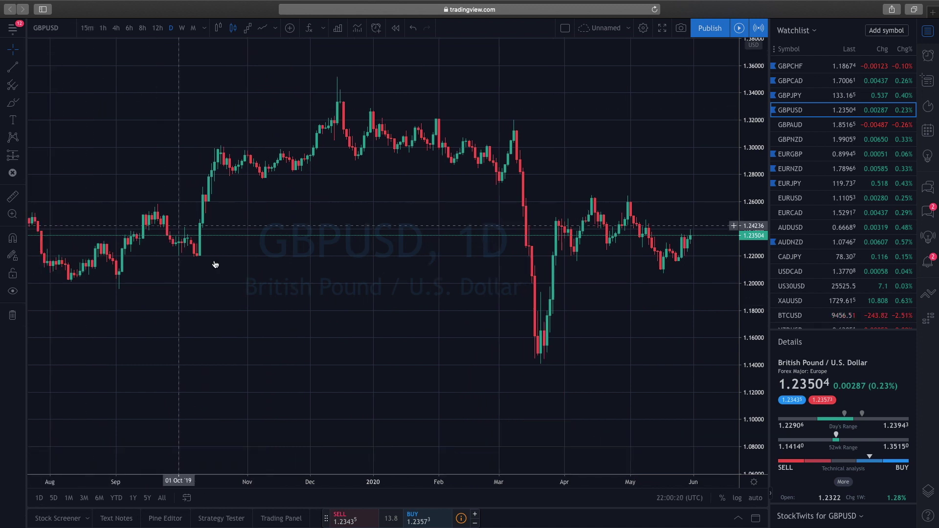
Hide the chart's vertical and horizontal grid lines by setting their opacity to 0%
right_click(282, 215)
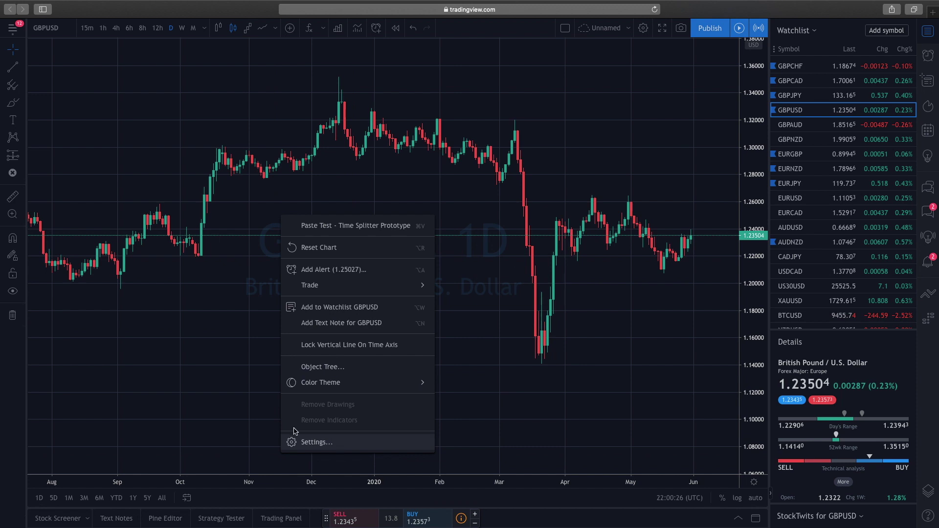
left_click(317, 443)
left_click_drag(482, 104, 366, 96)
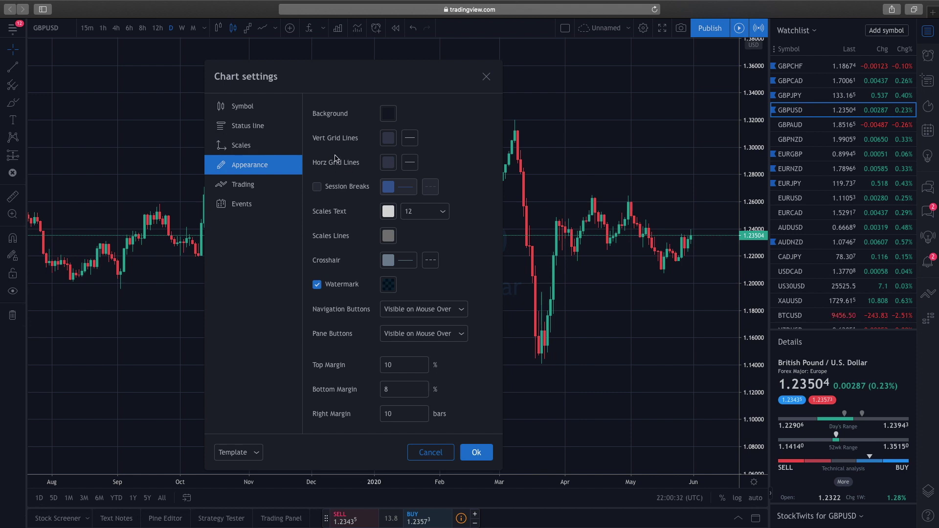
left_click(388, 140)
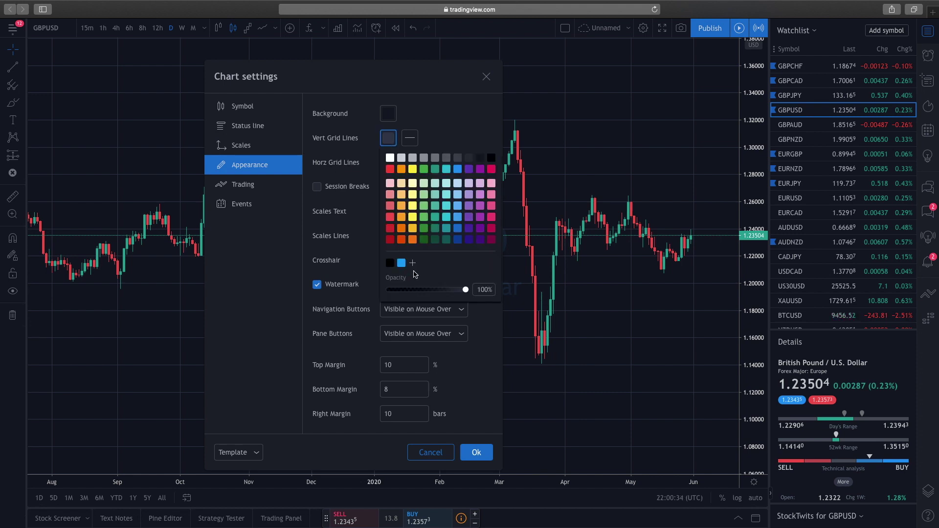
left_click_drag(466, 292, 369, 290)
left_click(350, 166)
left_click(386, 164)
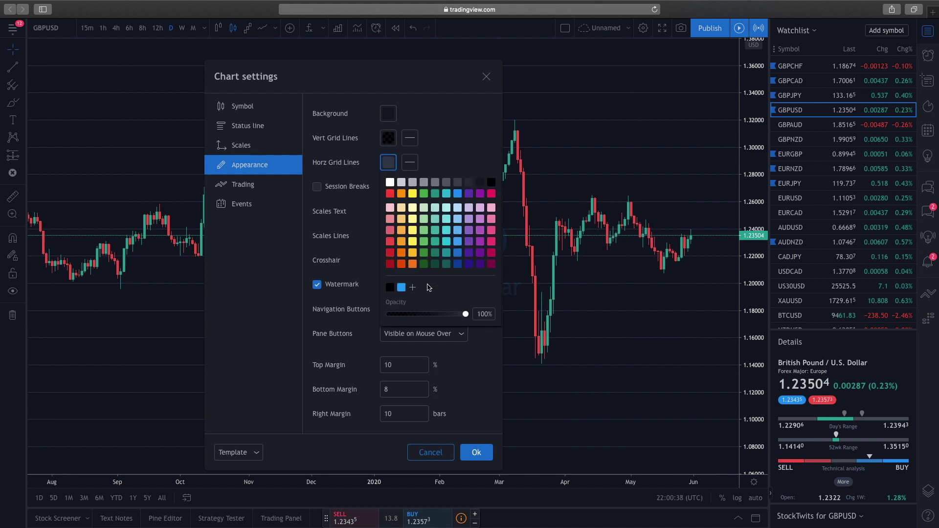
left_click_drag(461, 319, 367, 314)
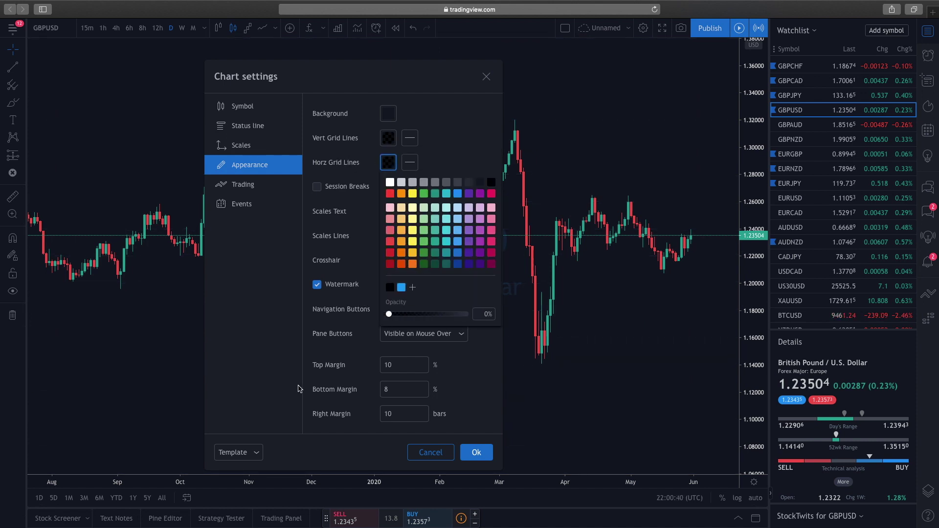
left_click(474, 455)
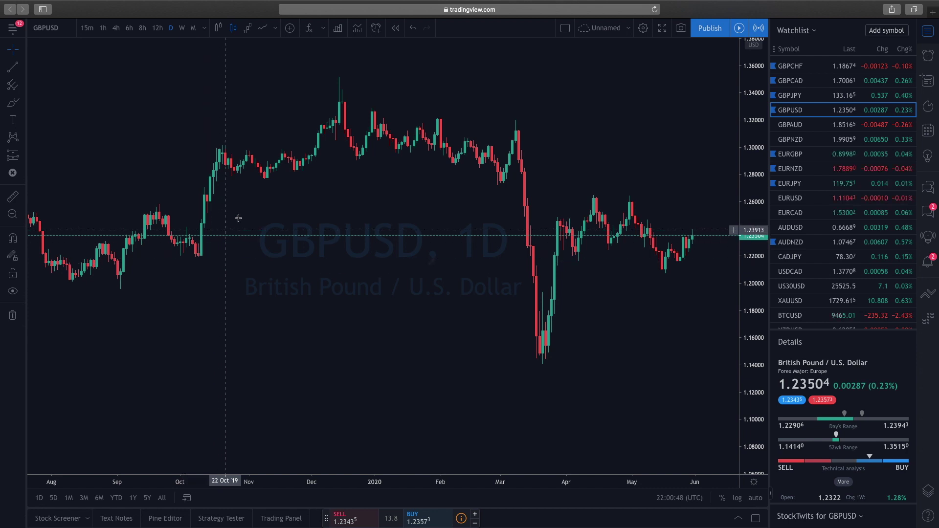
Change the rising candles' body colour to blue in the chart's symbol settings
right_click(249, 205)
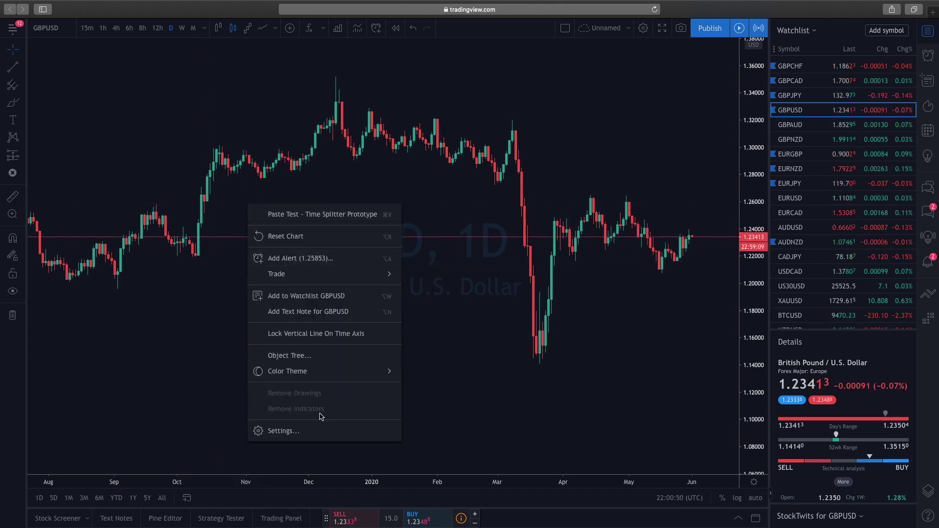
left_click(299, 430)
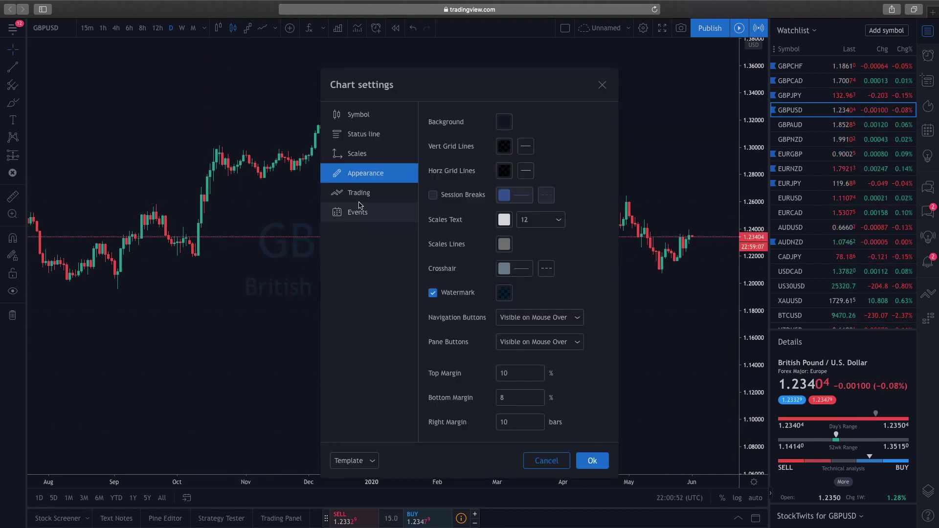
left_click_drag(432, 80, 321, 75)
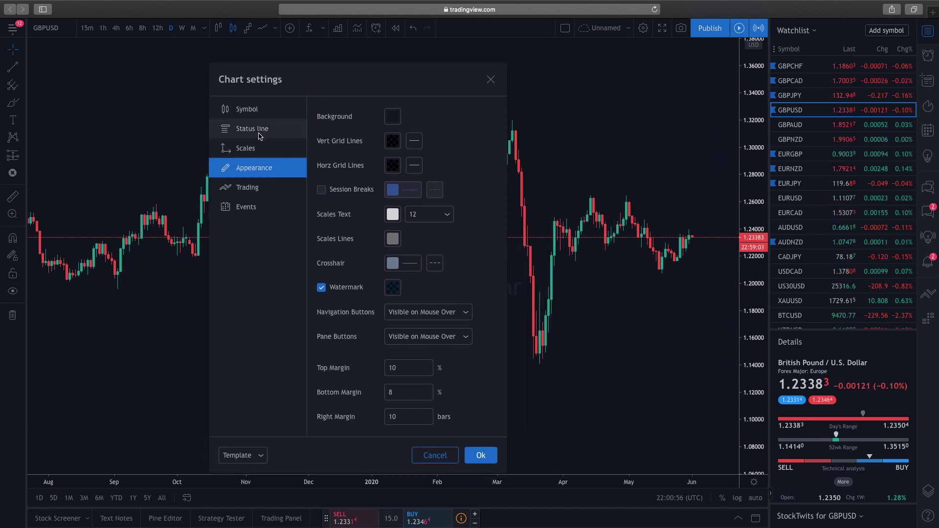
left_click(260, 115)
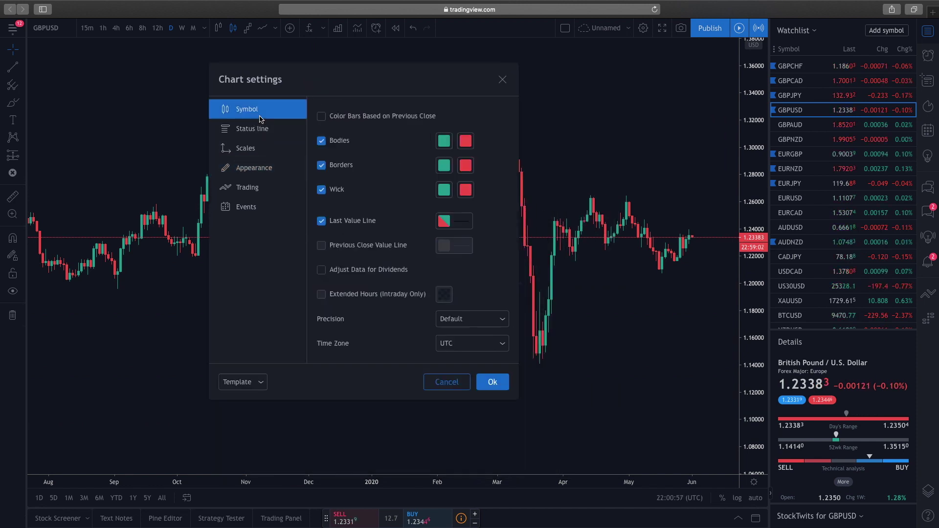
left_click(444, 141)
left_click(511, 173)
Set the borders and wicks of the rising candles to the same blue as their bodies
left_click(444, 166)
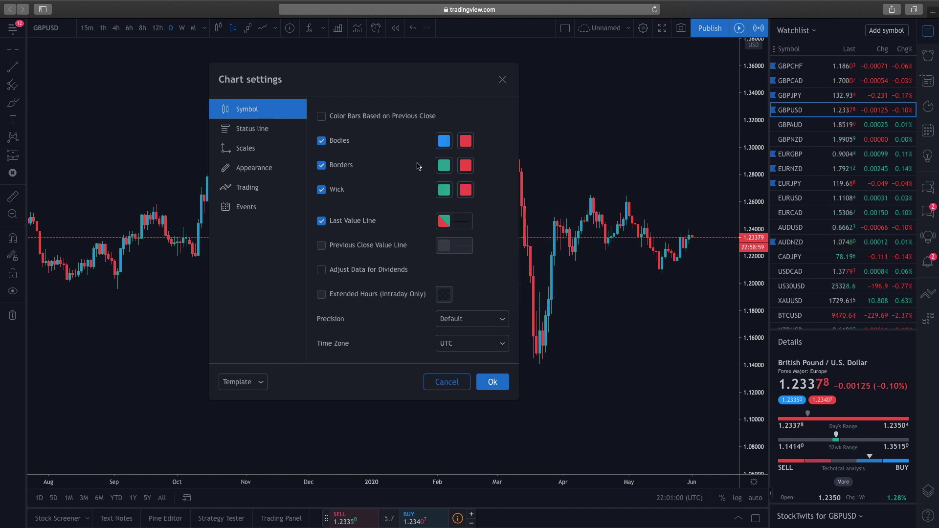
left_click(444, 165)
left_click(513, 197)
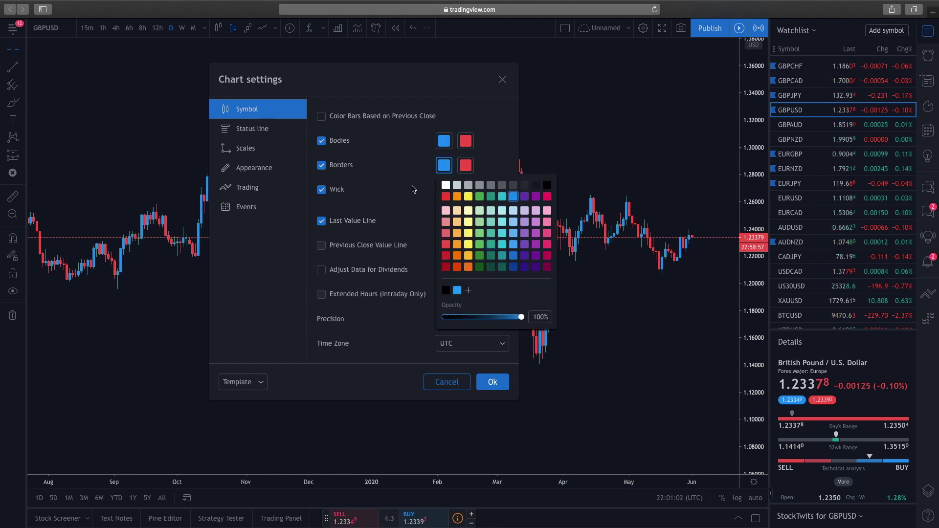
left_click(444, 190)
left_click(444, 190)
left_click(513, 221)
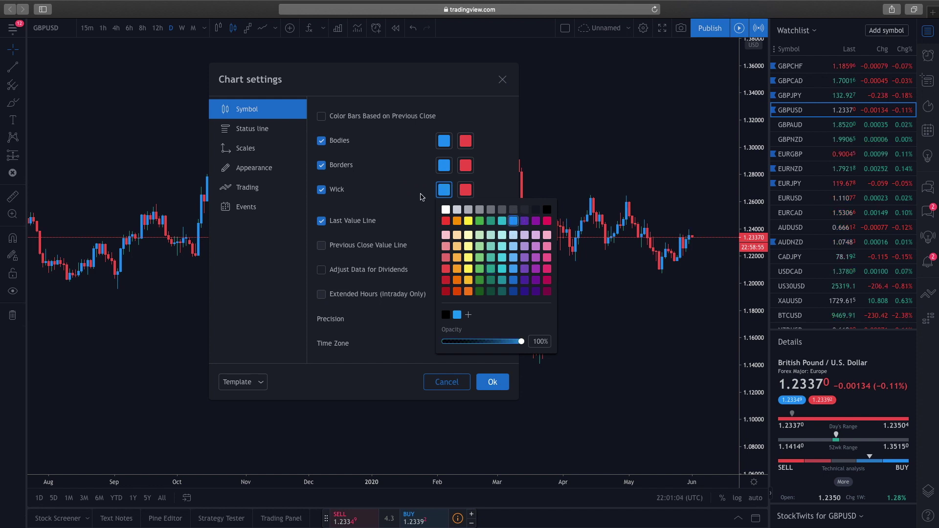
left_click(413, 225)
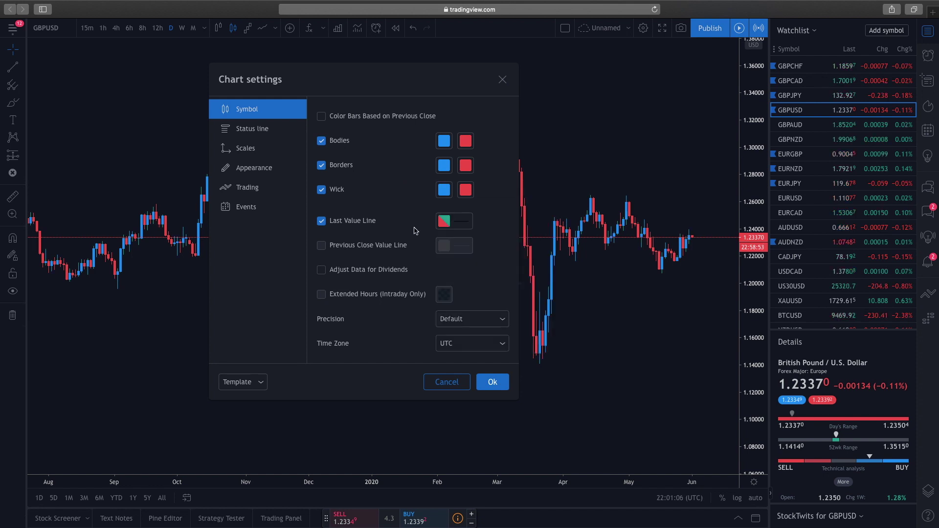
Set the chart's time zone to (UTC-4) New York and apply the chart settings
left_click(502, 344)
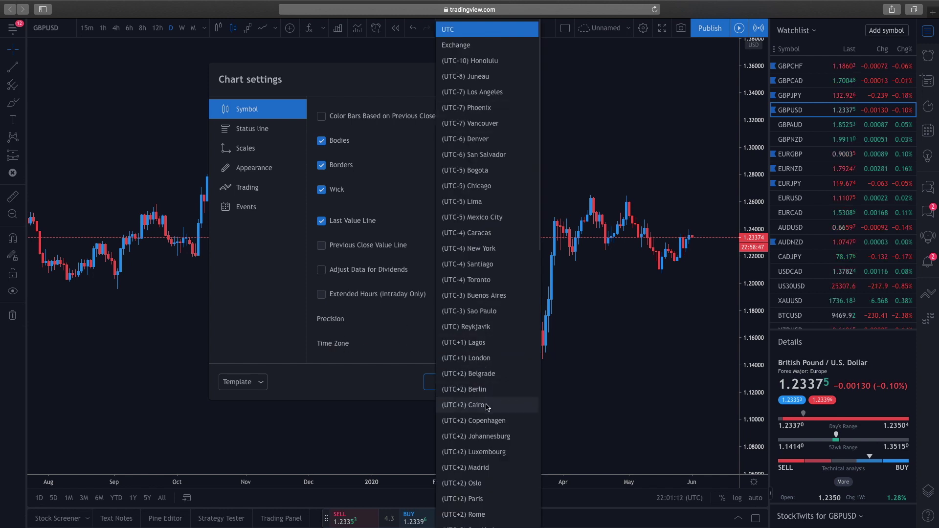
scroll(488, 411, "down", 10)
scroll(489, 422, "down", 5)
scroll(492, 422, "up", 15)
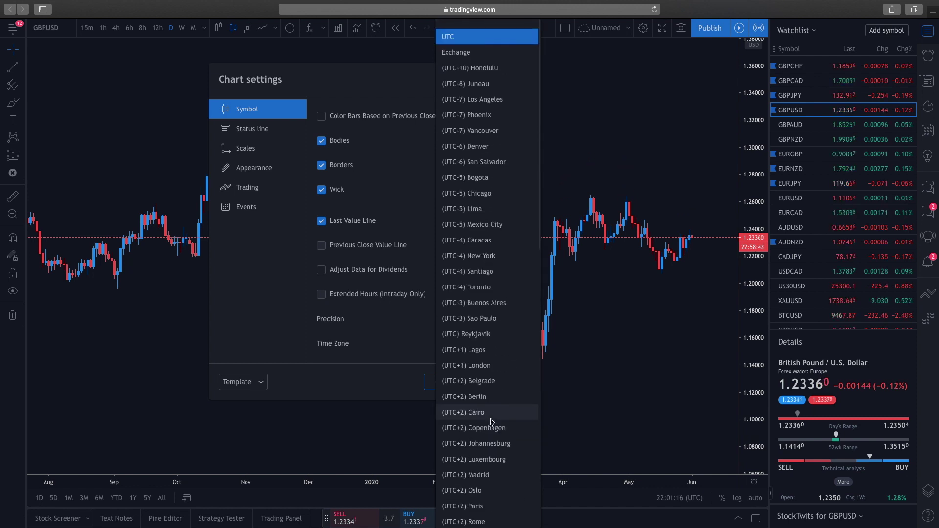
left_click(485, 255)
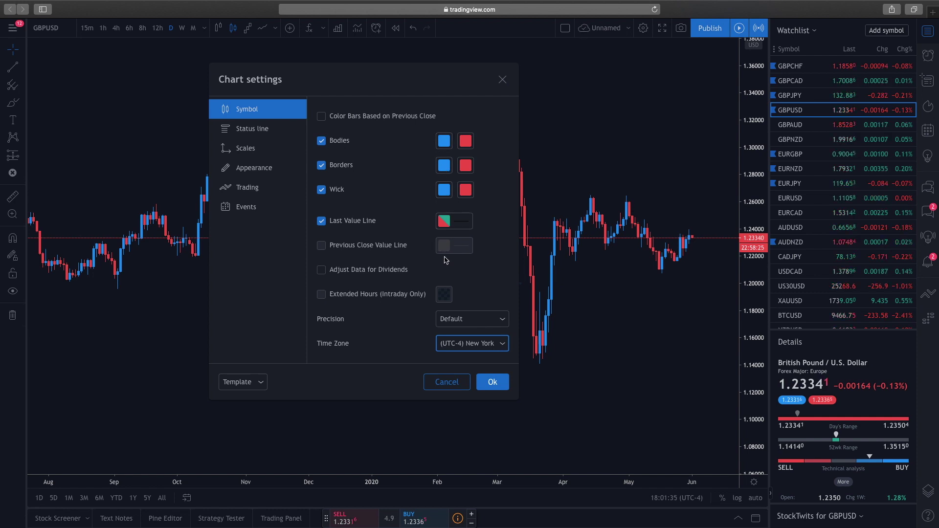
left_click(493, 382)
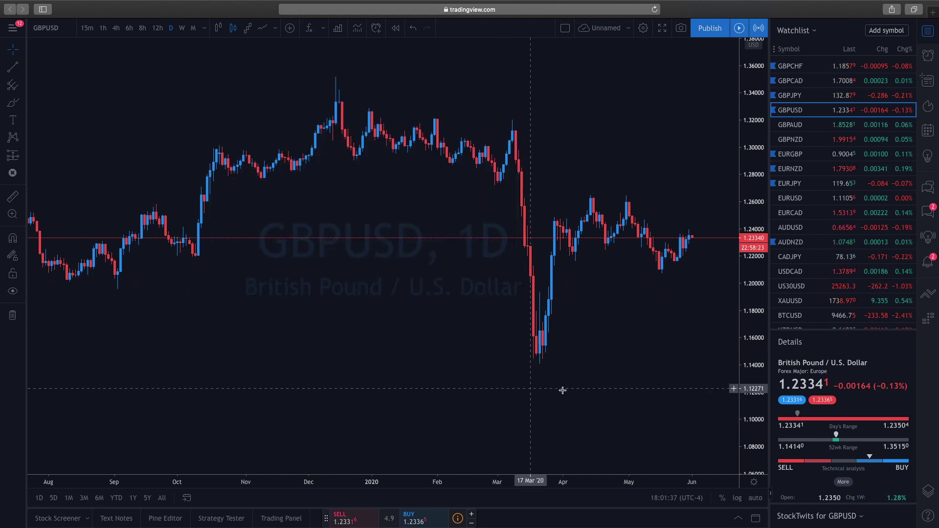
Switch the GBPUSD chart to the 15-minute timeframe and stretch its price scale so the candles are readable
left_click_drag(604, 388, 516, 398)
scroll(515, 398, "left", 5)
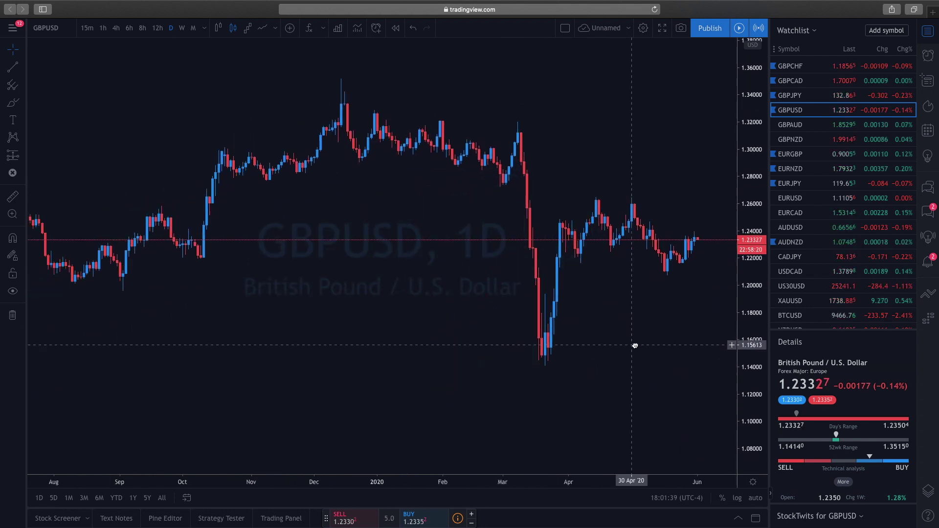
scroll(383, 331, "right", 2)
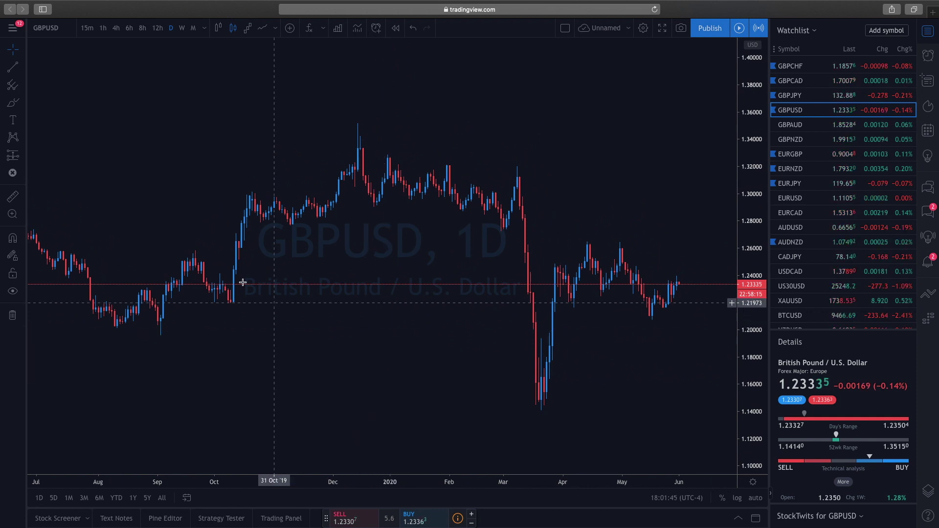
left_click(87, 29)
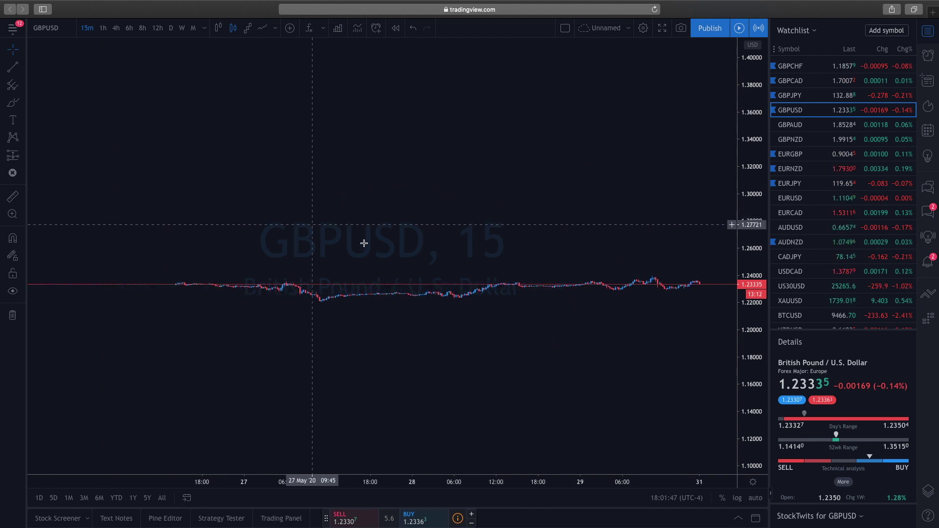
left_click_drag(763, 423, 412, 118)
left_click_drag(419, 331, 490, 322)
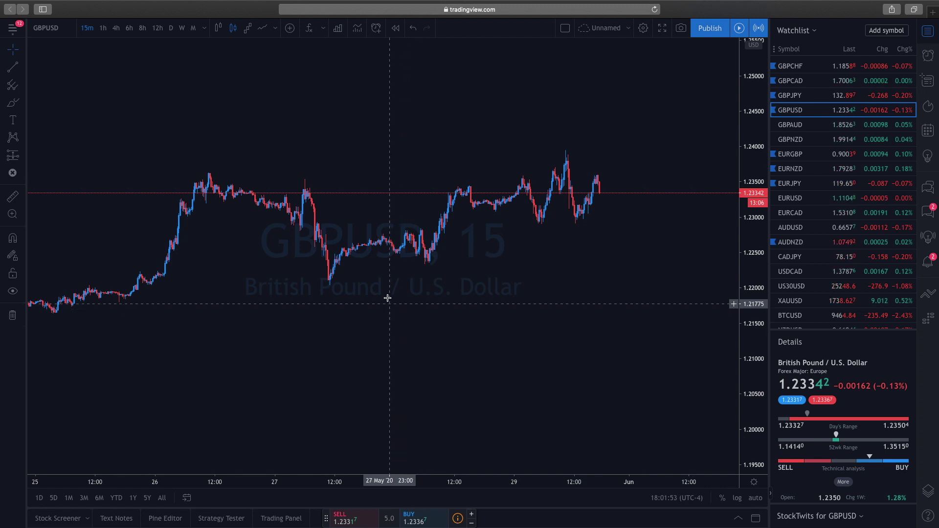
Search the indicators for "fxn" and add Asian Session Range, Week and Day Separator, and Buy Sell Signals, EMA 5 / 13 Cross
left_click(309, 29)
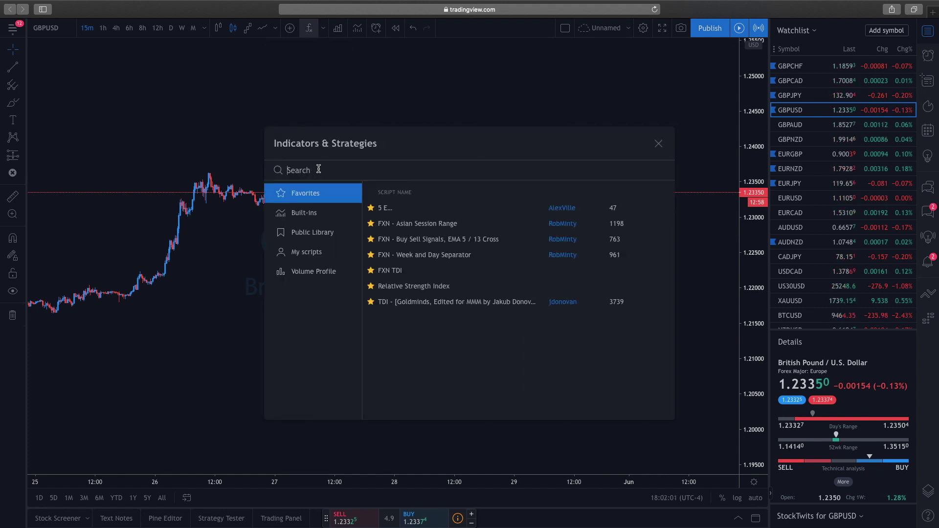
type("fxn")
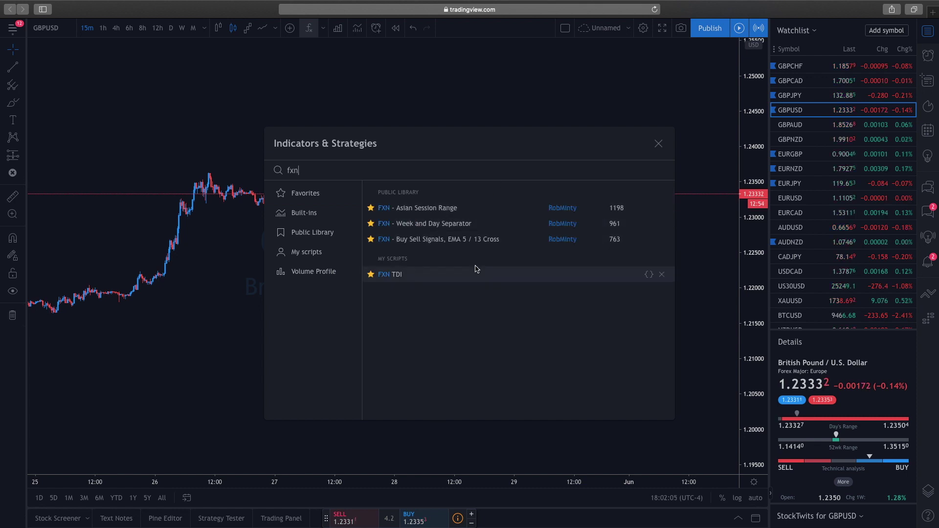
left_click(466, 209)
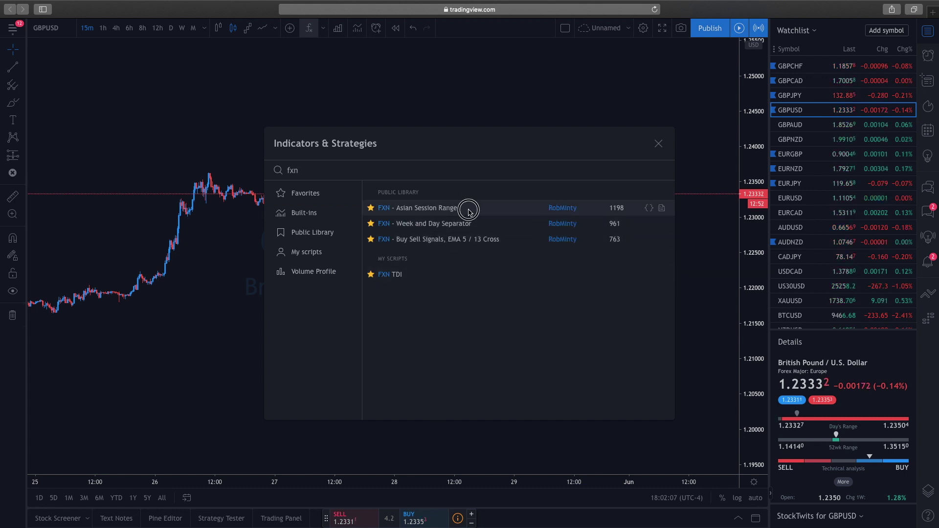
left_click(467, 224)
left_click(478, 239)
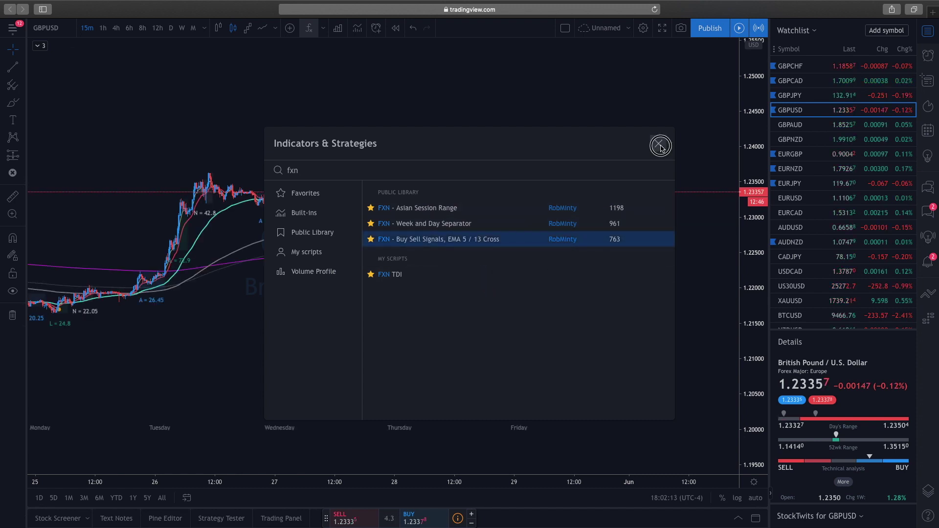
left_click(658, 143)
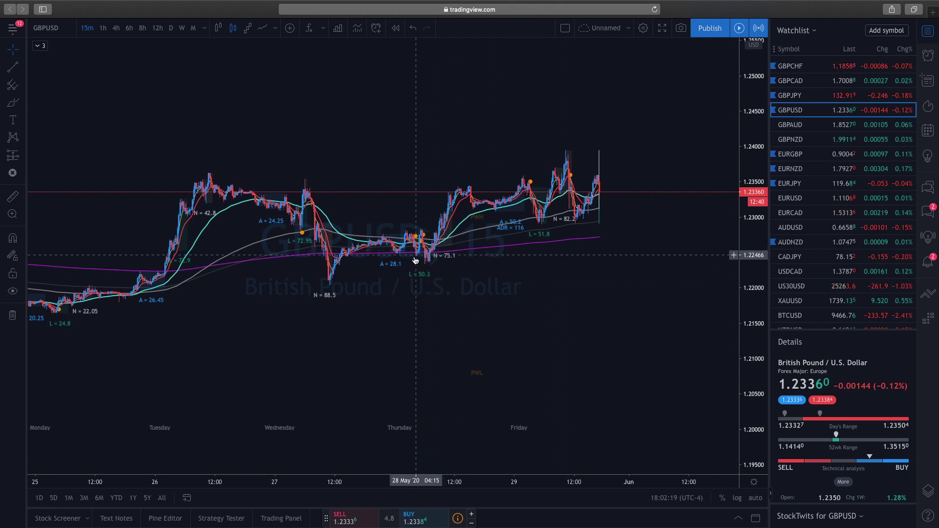
Examine the added indicators on an enlarged view of Thursday's and Friday's price action
scroll(430, 266, "up", 5)
left_click_drag(476, 273, 545, 306)
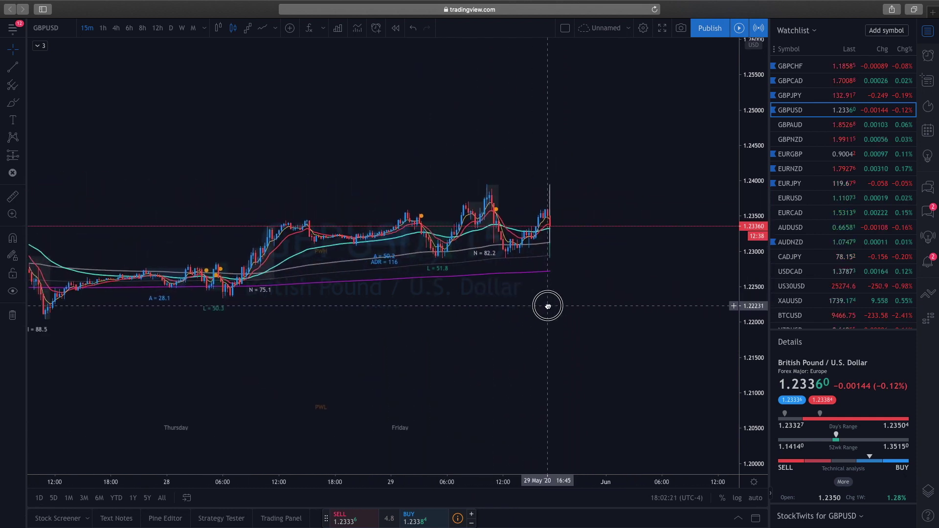
left_click_drag(756, 336, 688, 269)
scroll(631, 330, "up", 5)
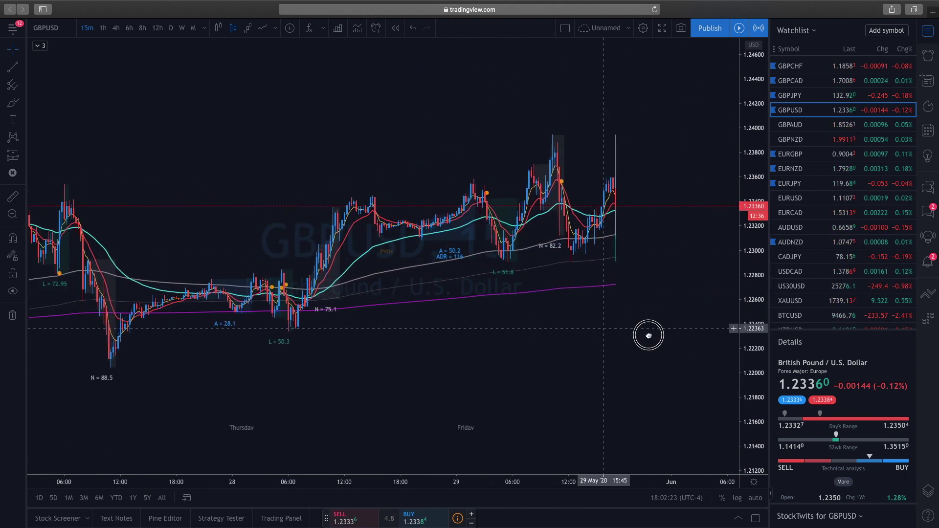
Enlarge Friday's price action and expand the collapsed indicator legend on the GBPUSD chart
scroll(619, 328, "up", 3)
left_click_drag(618, 330, 561, 327)
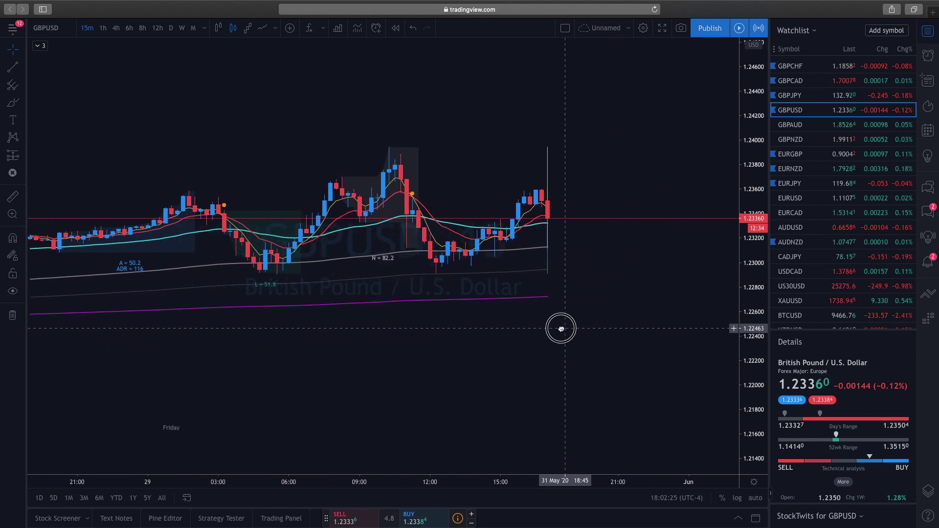
left_click(39, 45)
mouse_move(130, 60)
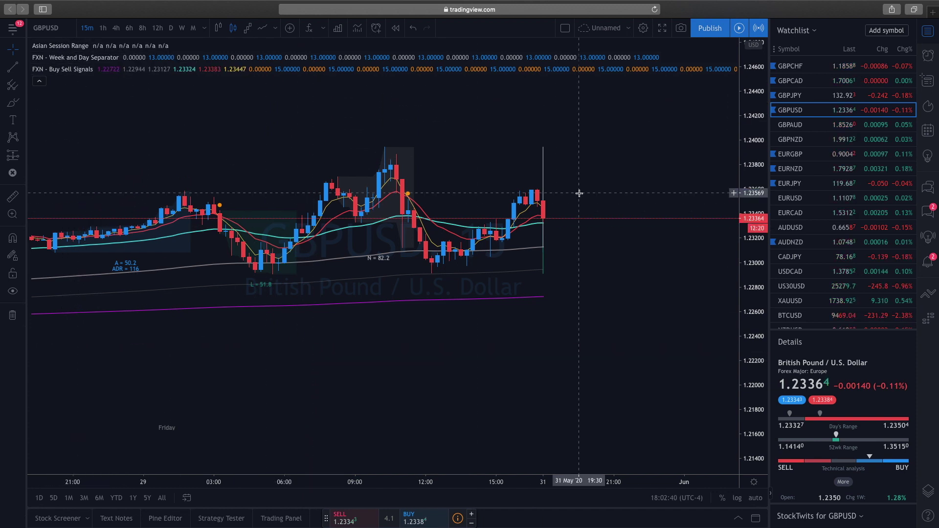
Start Bar Replay on the GBPUSD chart from about 15:00 on Friday 29 May
left_click(395, 28)
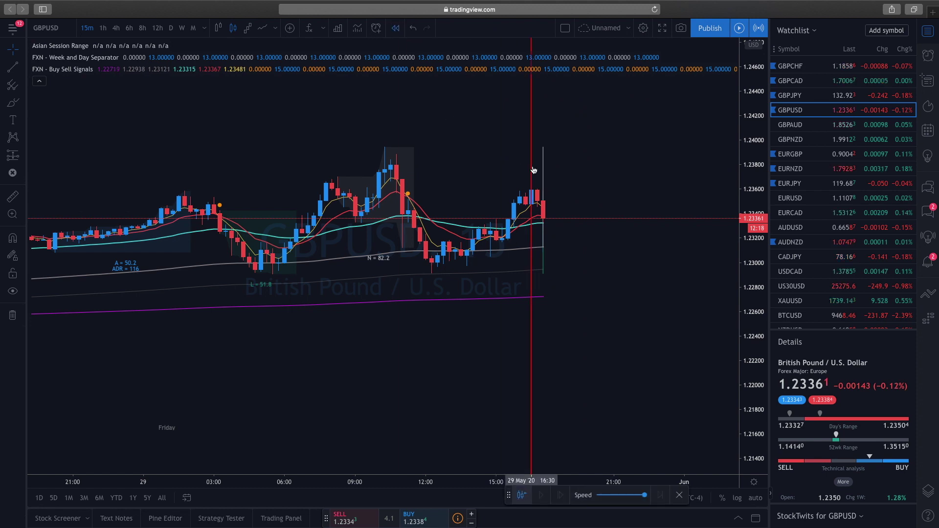
left_click(499, 173)
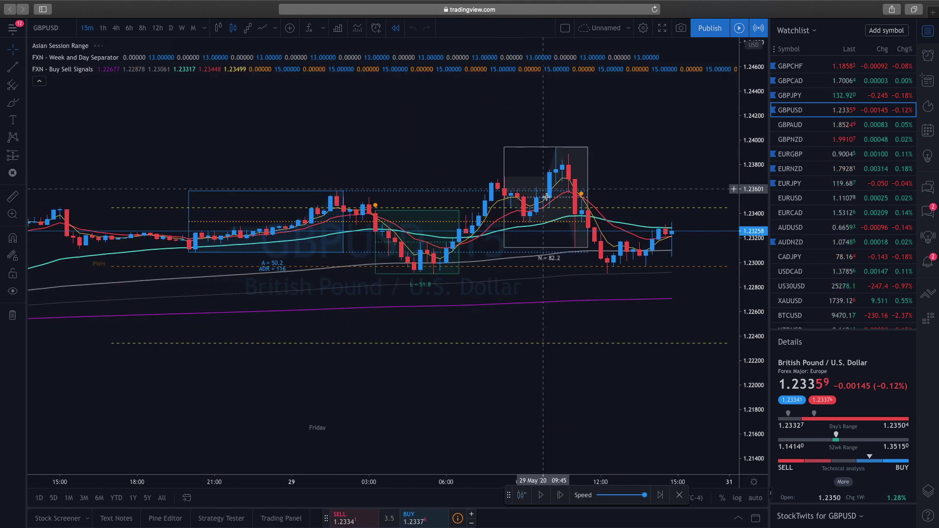
scroll(651, 294, "down", 4)
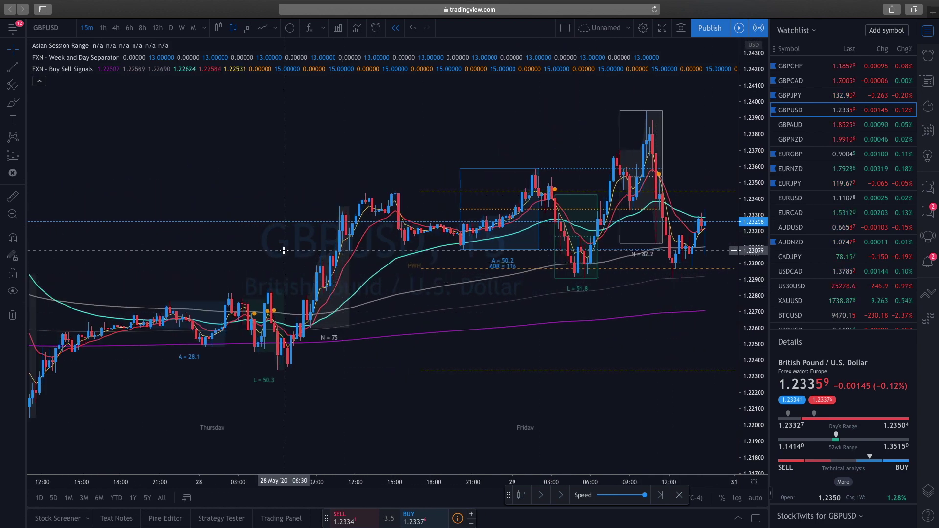
scroll(188, 231, "down", 2)
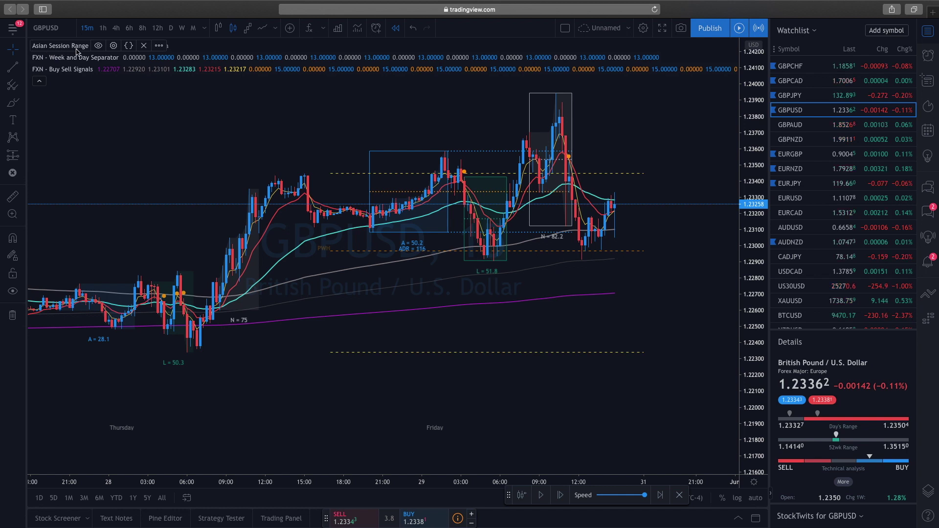
Open the input settings of Asian Session Range and move the dialog clear of Friday's candles
left_click(114, 46)
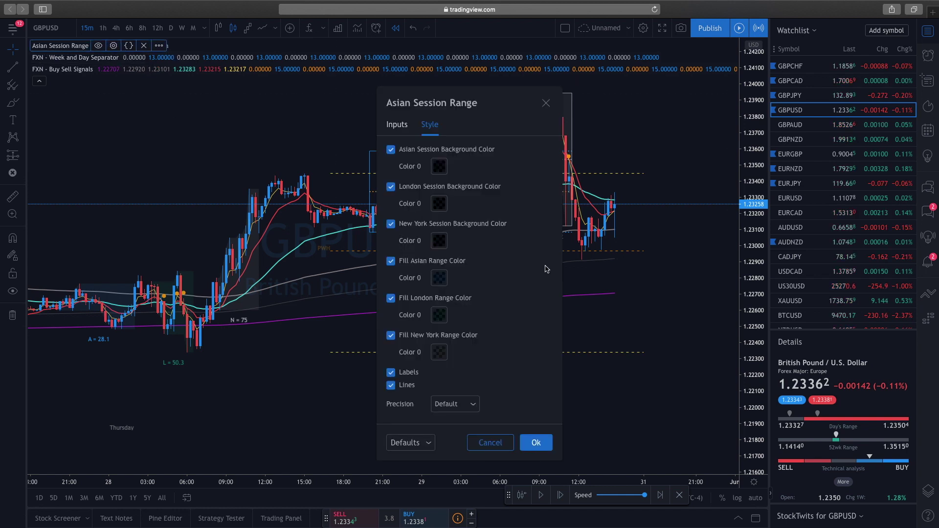
left_click(406, 127)
scroll(451, 193, "down", 20)
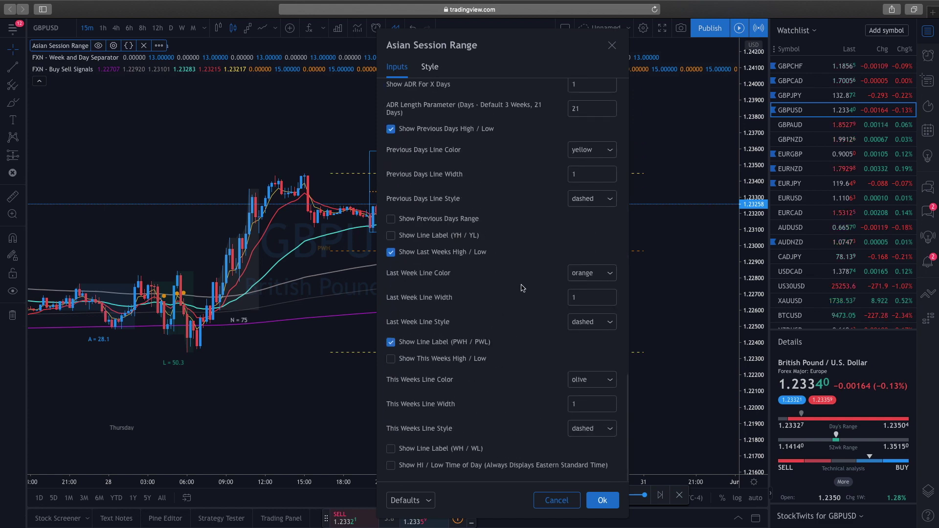
scroll(523, 287, "up", 15)
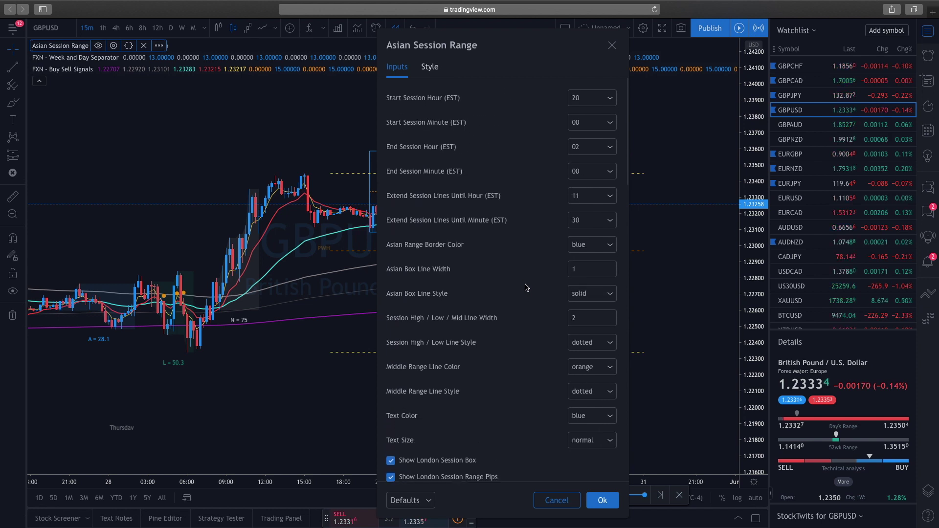
left_click_drag(510, 46, 366, 49)
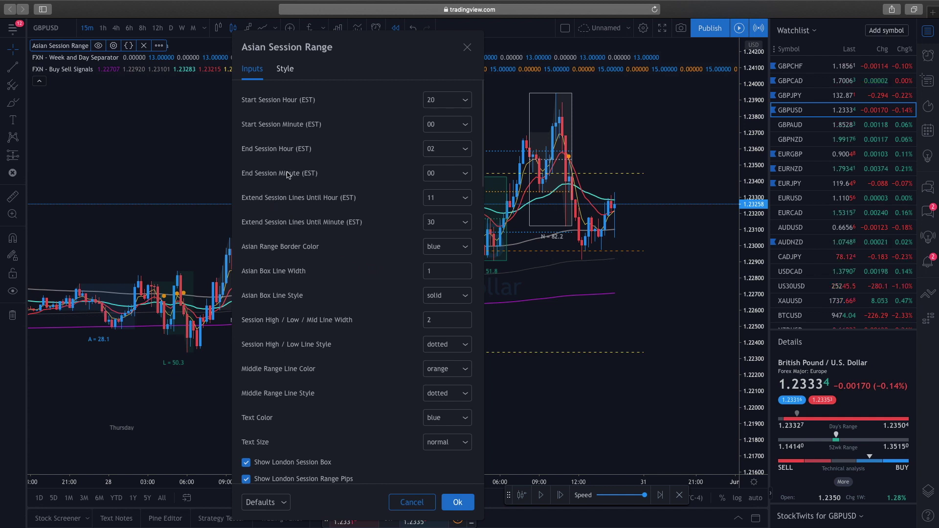
Set the London session's start minute to 00 and its end time to 07:00 EST
scroll(288, 174, "down", 5)
scroll(290, 175, "down", 3)
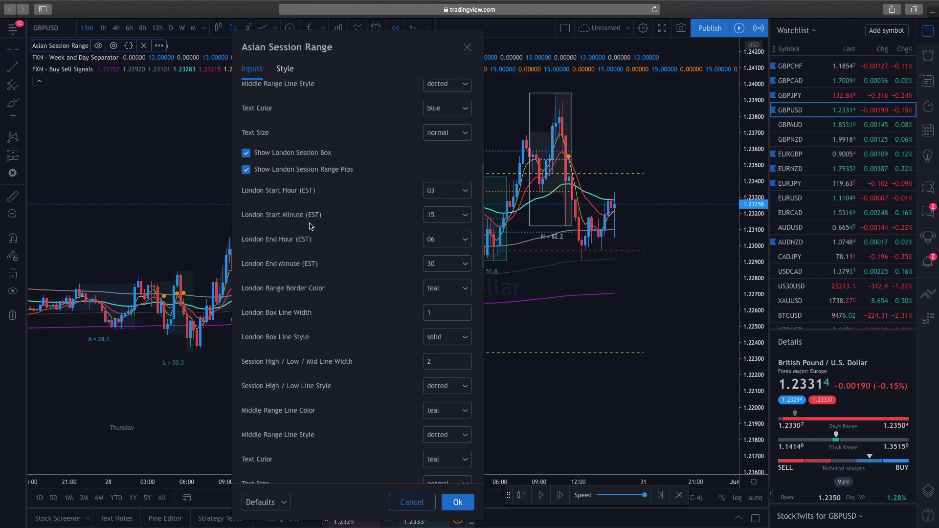
left_click(465, 216)
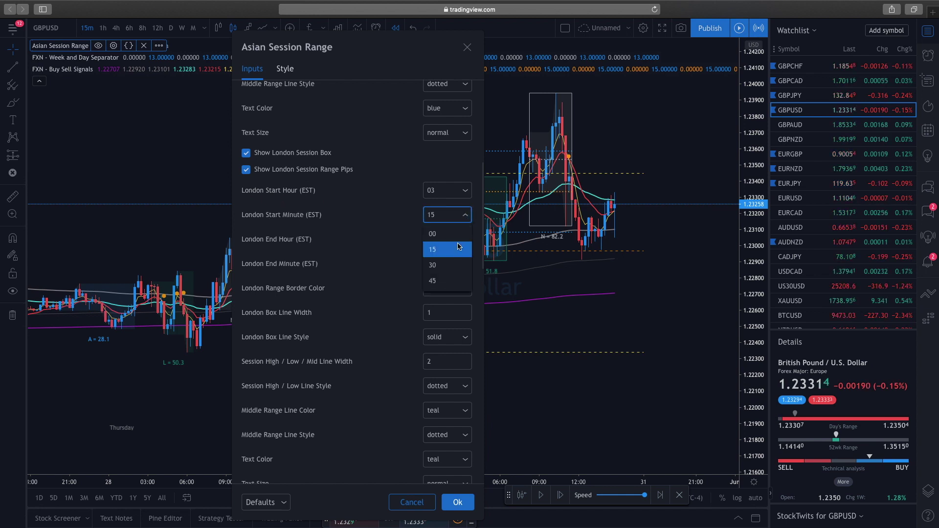
left_click(457, 239)
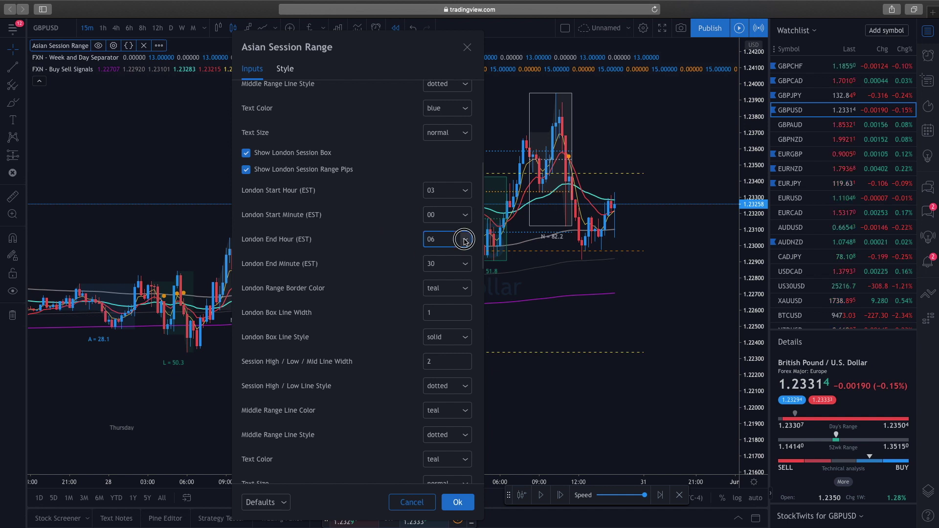
left_click(459, 242)
left_click(450, 260)
left_click(450, 260)
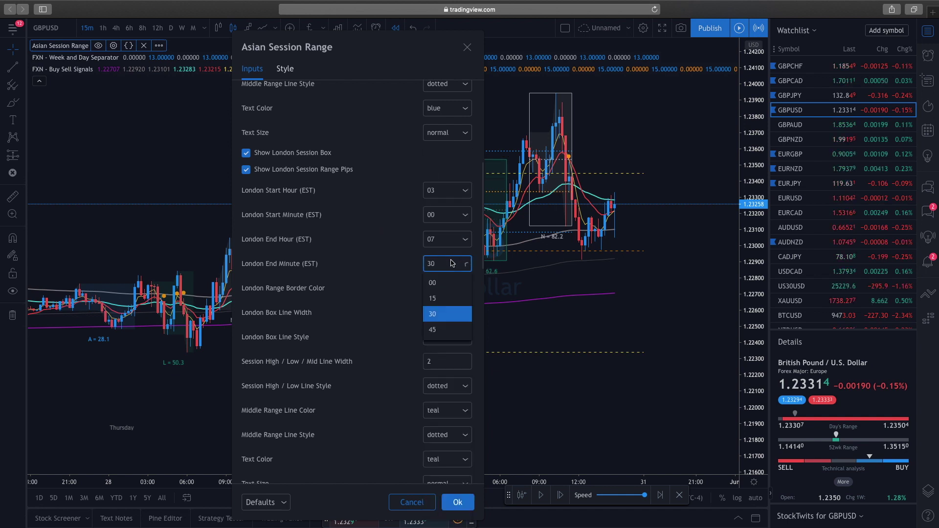
left_click(449, 281)
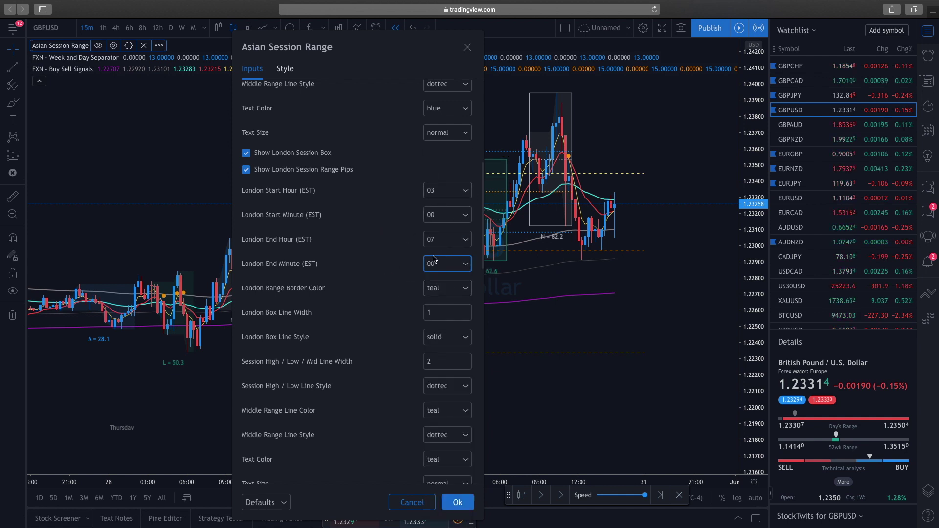
Set the New York session's start minute to 00 and its end time to 12:00 EST
scroll(356, 277, "down", 5)
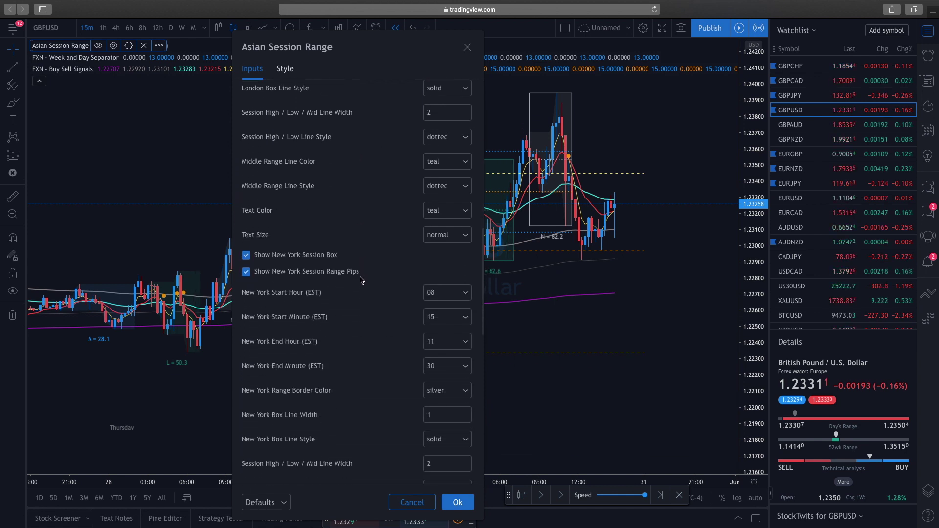
scroll(361, 280, "down", 2)
left_click(455, 240)
left_click(441, 259)
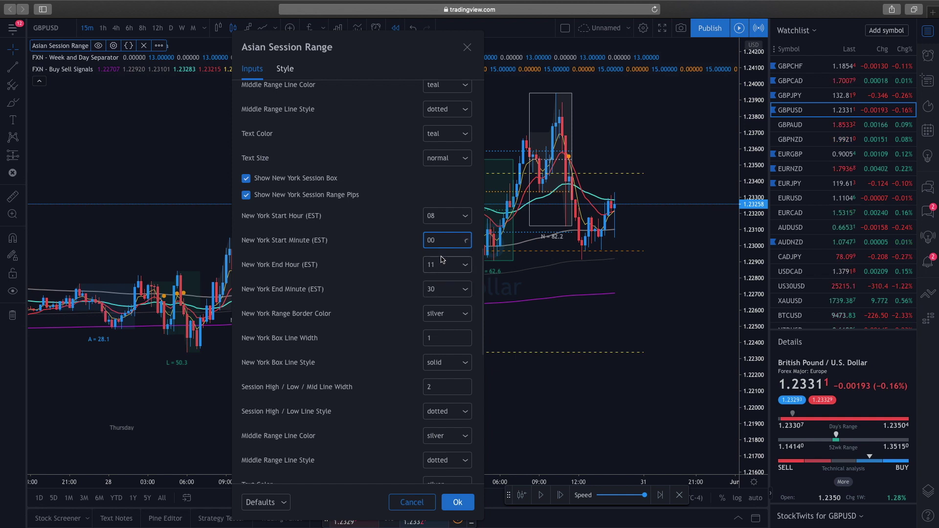
left_click(450, 271)
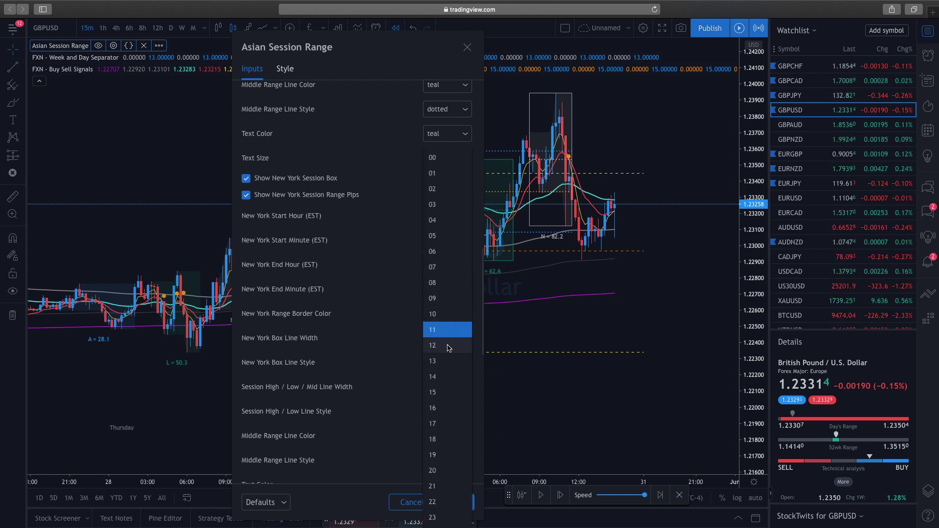
left_click(452, 316)
left_click(453, 288)
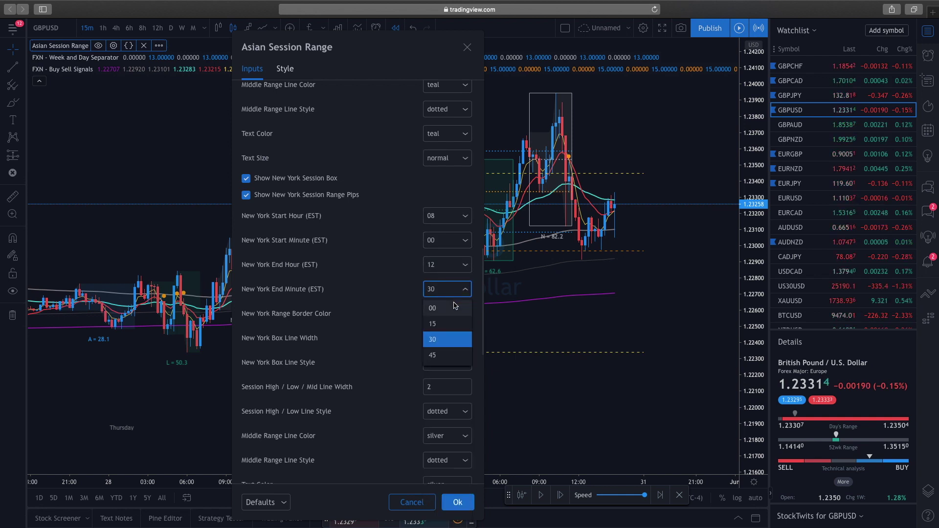
left_click(452, 309)
left_click(390, 260)
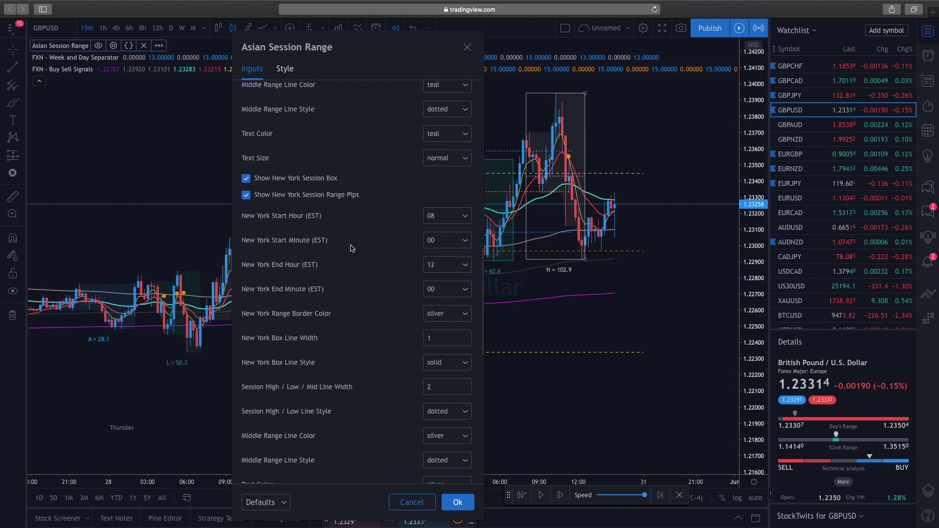
Enable Show Previous Days Range, the YH / YL label, Show This Weeks High / Low, the WH / WL label and Show Hi / Low Time of Day
scroll(351, 248, "down", 10)
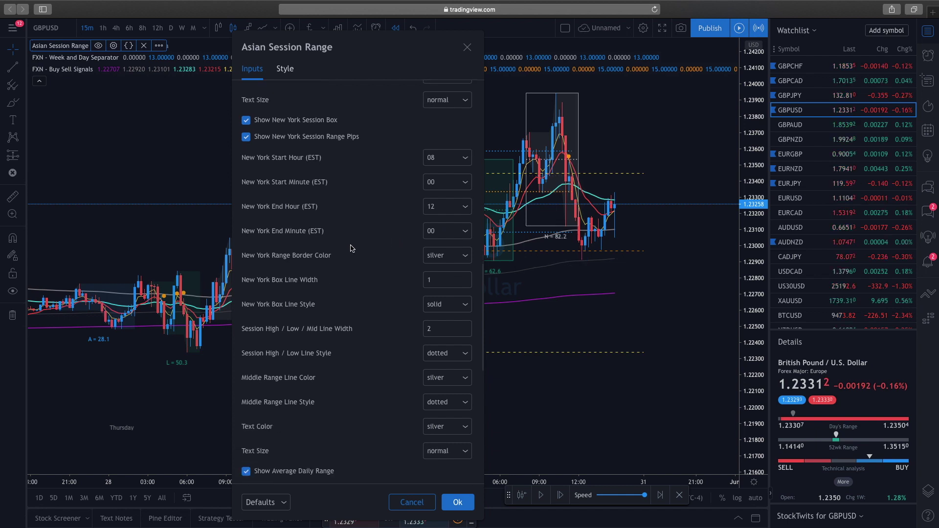
scroll(352, 248, "down", 4)
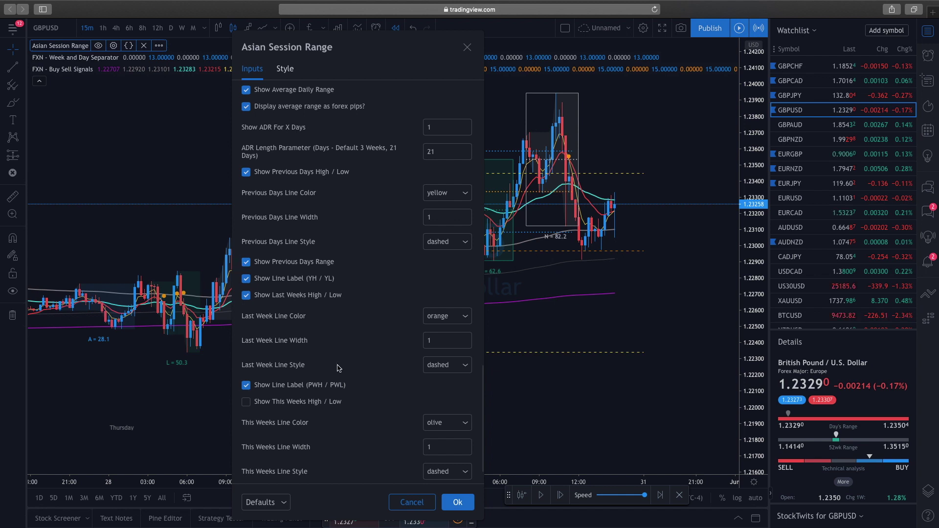
scroll(336, 369, "down", 2)
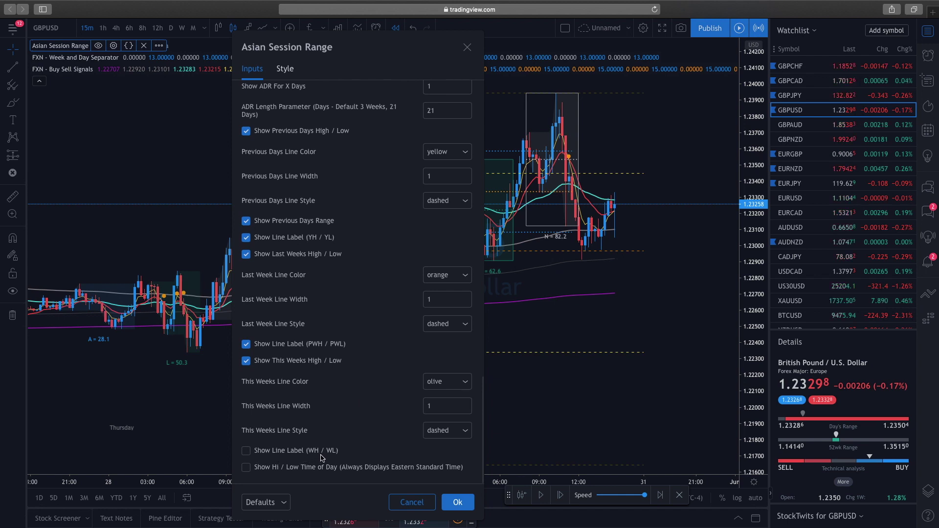
left_click(246, 468)
Review the Asian Session Range inputs and style options and apply the indicator settings
scroll(419, 345, "up", 10)
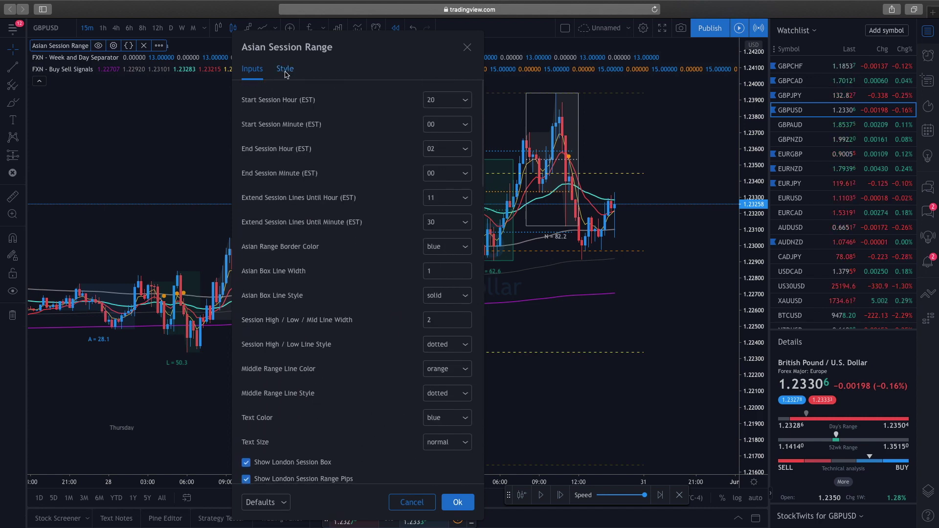
scroll(302, 173, "down", 15)
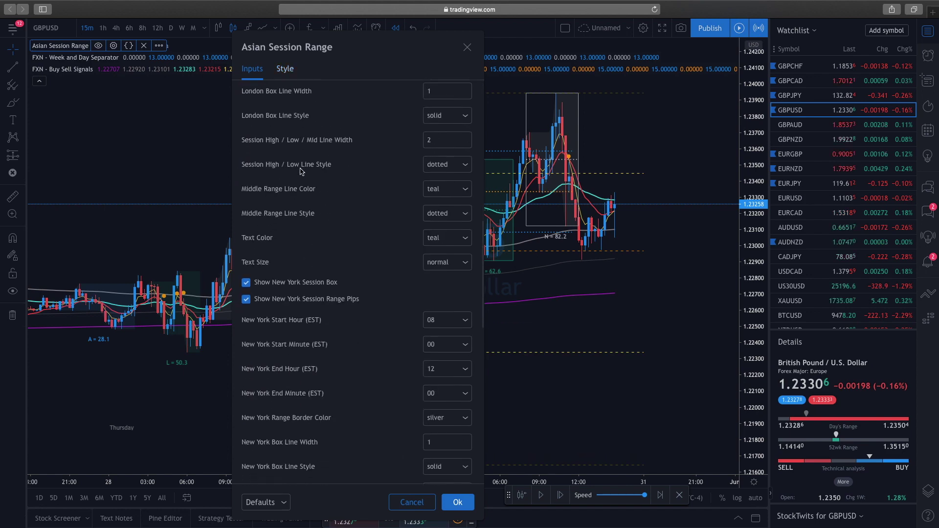
scroll(302, 173, "down", 3)
scroll(299, 171, "up", 10)
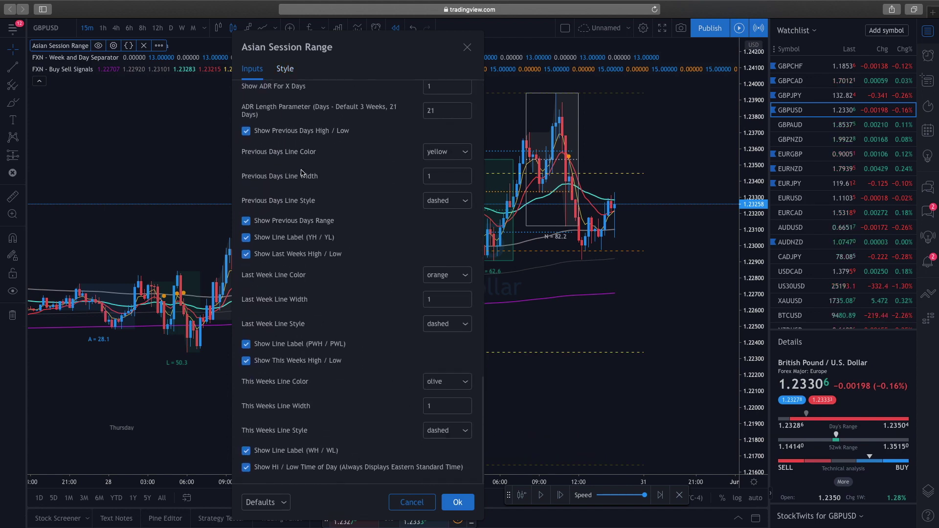
left_click(284, 70)
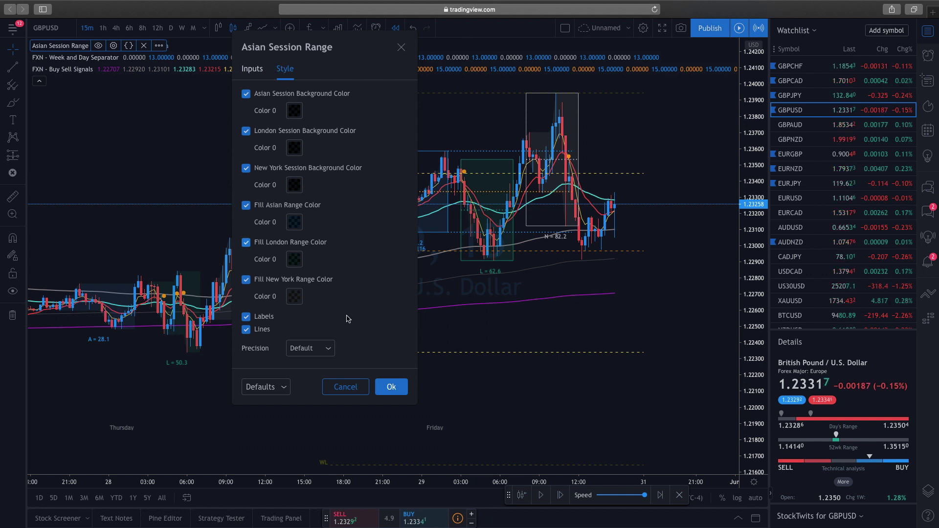
left_click(391, 387)
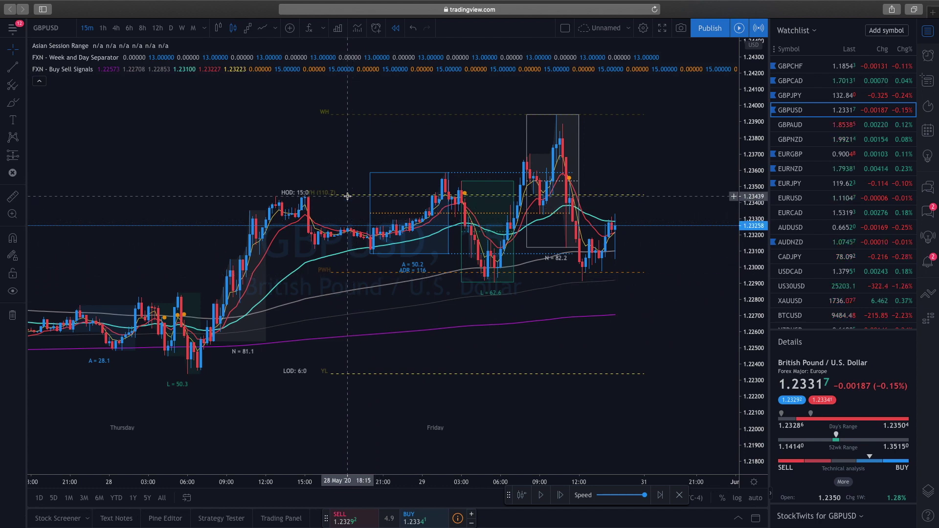
Hide the FXN - Week and Day Separator and show it again with more trading days in view
scroll(382, 305, "down", 5)
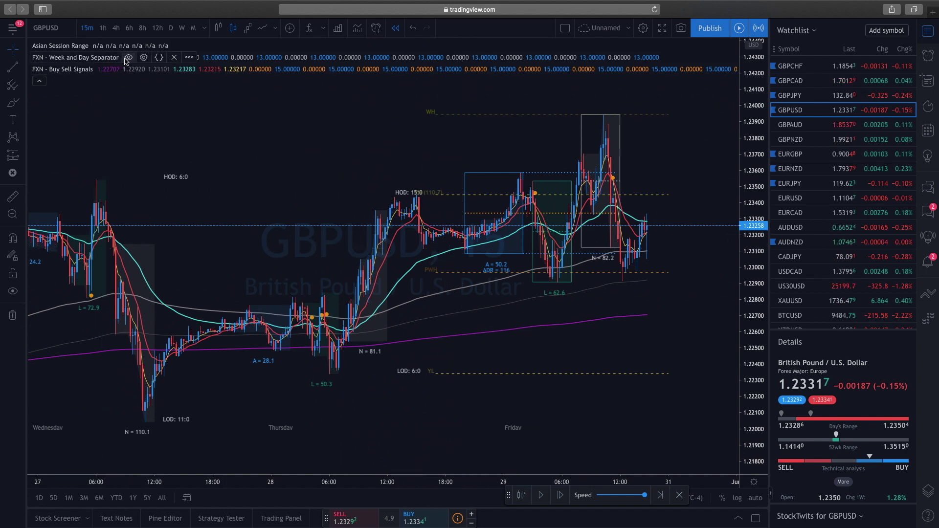
left_click(128, 57)
left_click(128, 57)
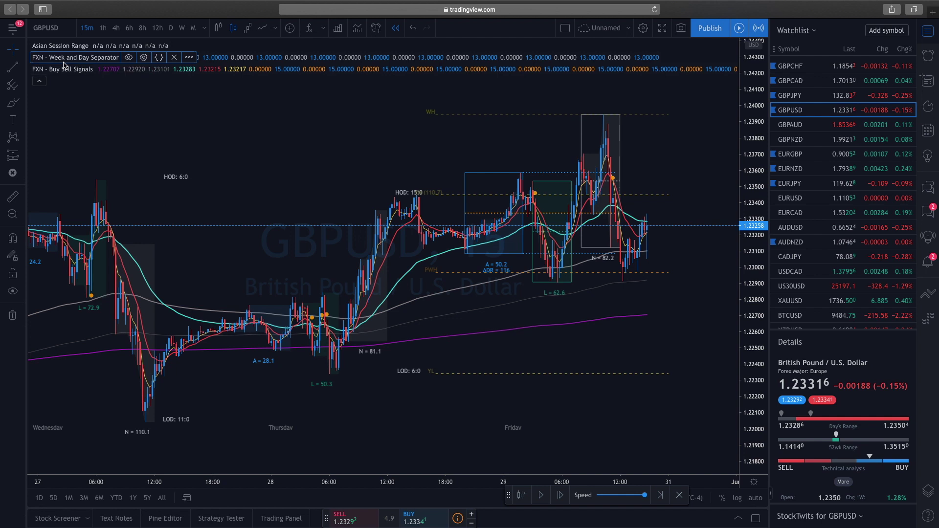
In the FXN - Week and Day Separator inputs, enable Show Day Separator Line and Show Day Separator and Days of Week on 1 hour Chart
left_click(144, 57)
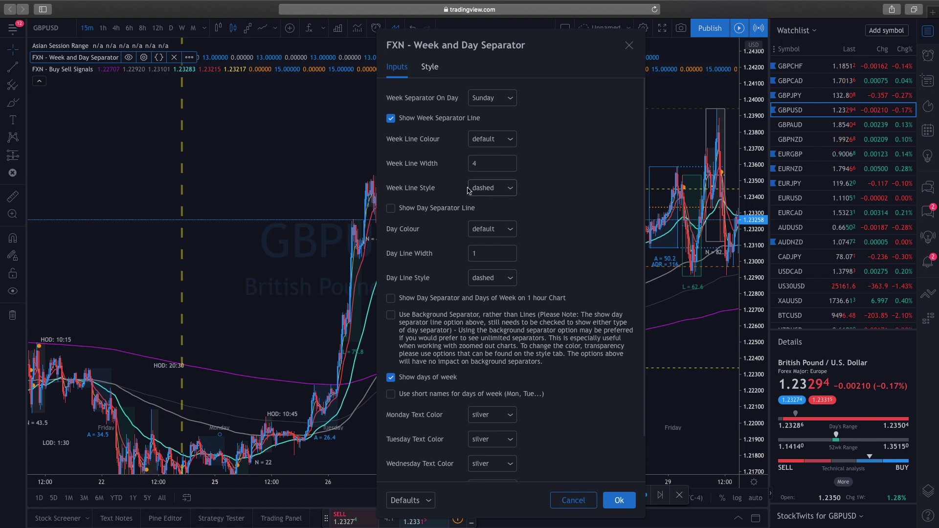
left_click(391, 209)
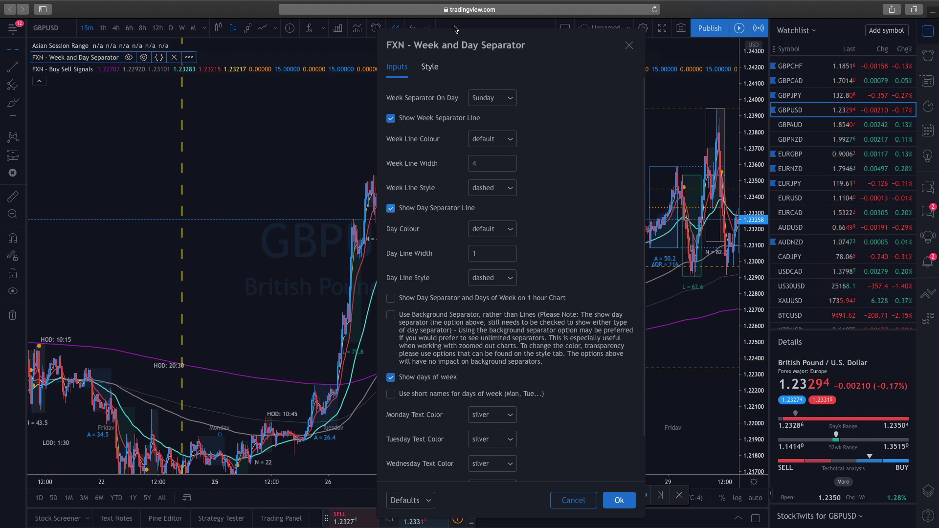
left_click_drag(481, 45, 561, 74)
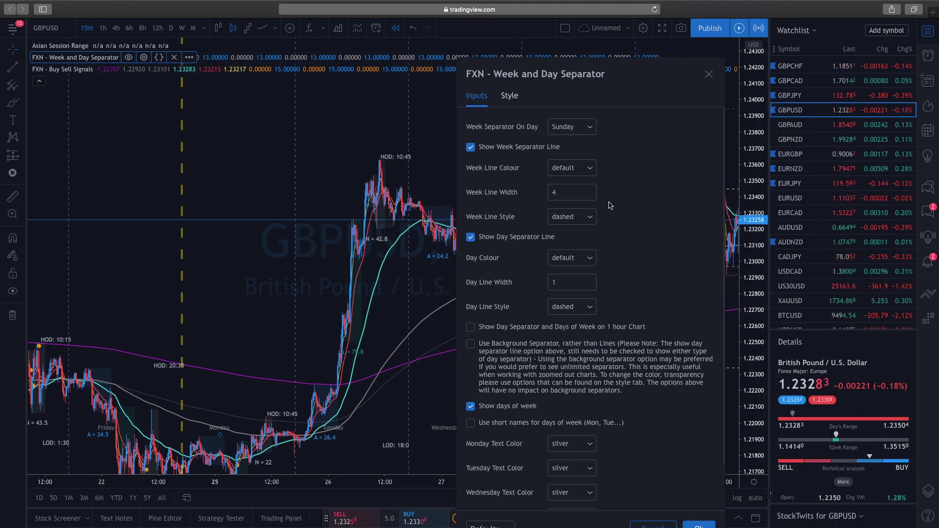
scroll(616, 213, "down", 2)
scroll(616, 214, "down", 1)
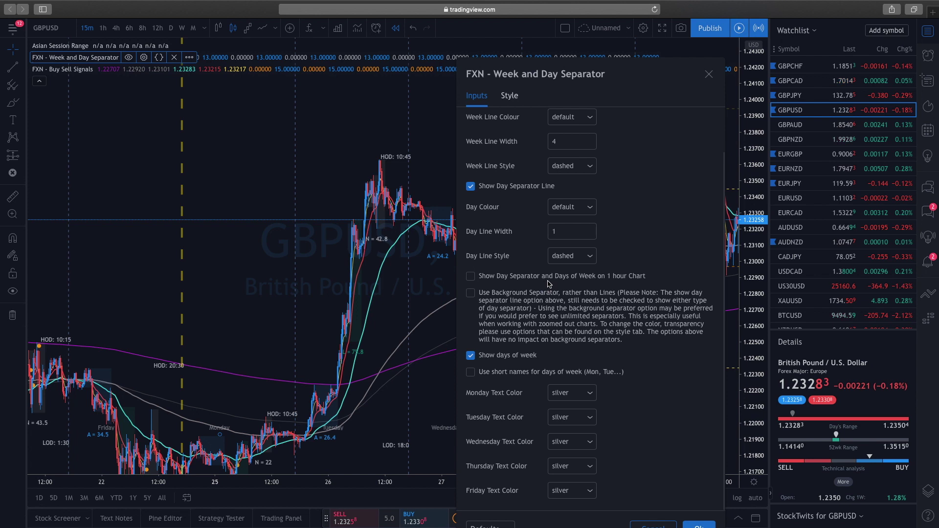
left_click(471, 278)
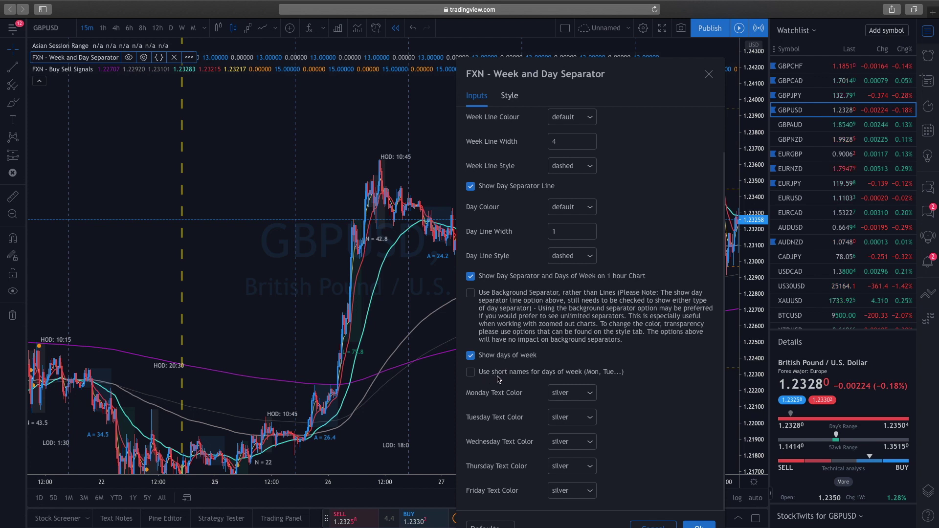
Enable short names for the days of the week, apply the separator settings and collapse the chart's indicator legend
left_click(471, 373)
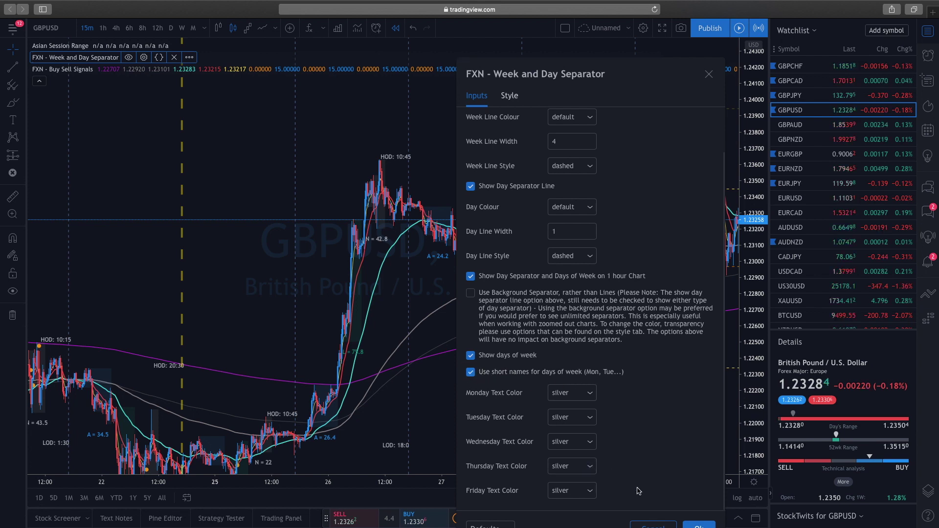
left_click(700, 526)
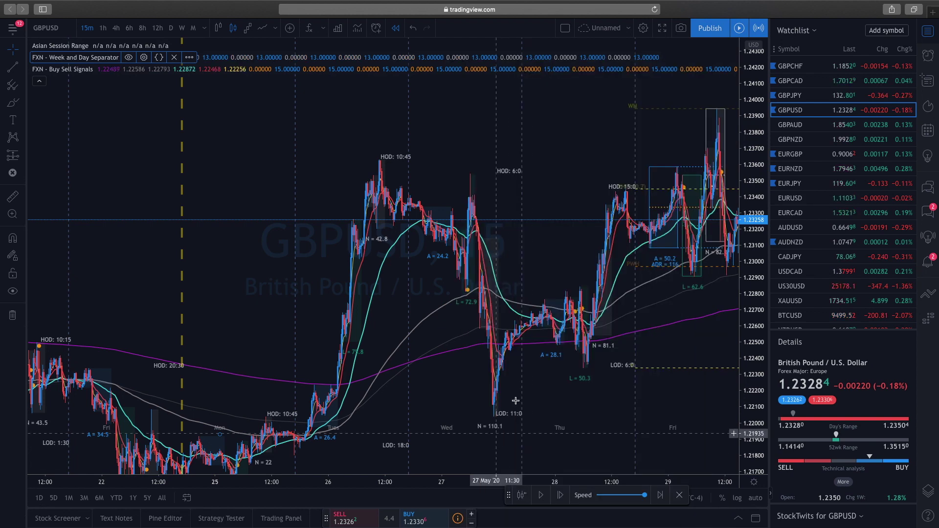
left_click(39, 81)
Examine the day and week separators, short weekday names and session boxes across the week's GBPUSD price action
left_click_drag(487, 161, 162, 160)
scroll(162, 160, "up", 5)
scroll(415, 354, "right", 5)
left_click_drag(415, 355, 520, 341)
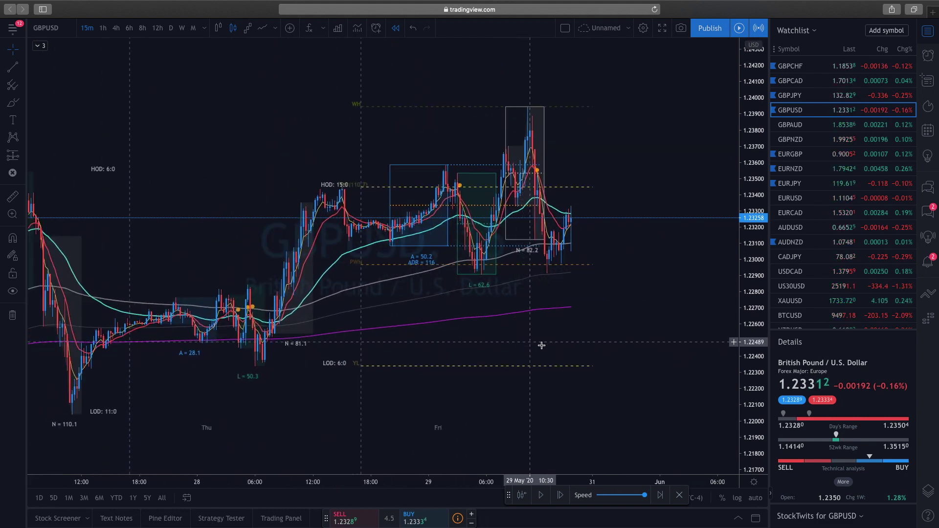
left_click_drag(576, 348, 600, 352)
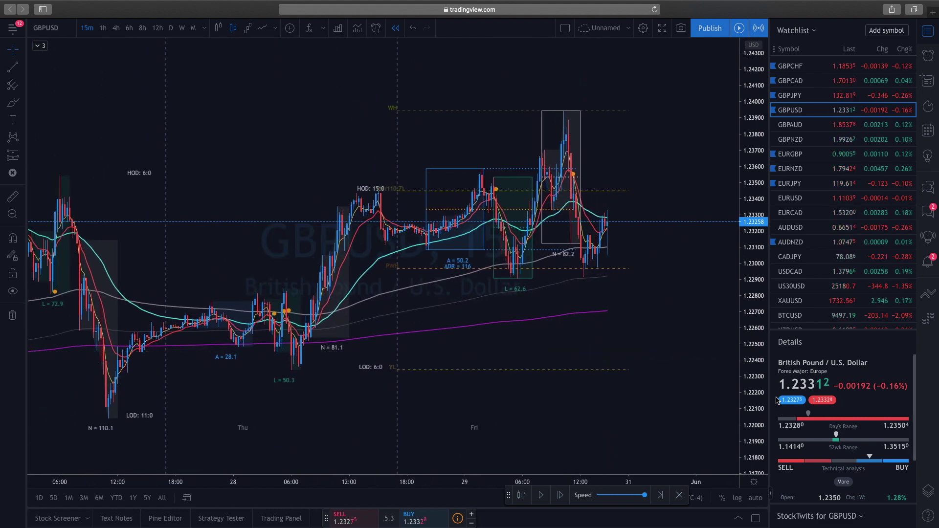
scroll(597, 378, "up", 4)
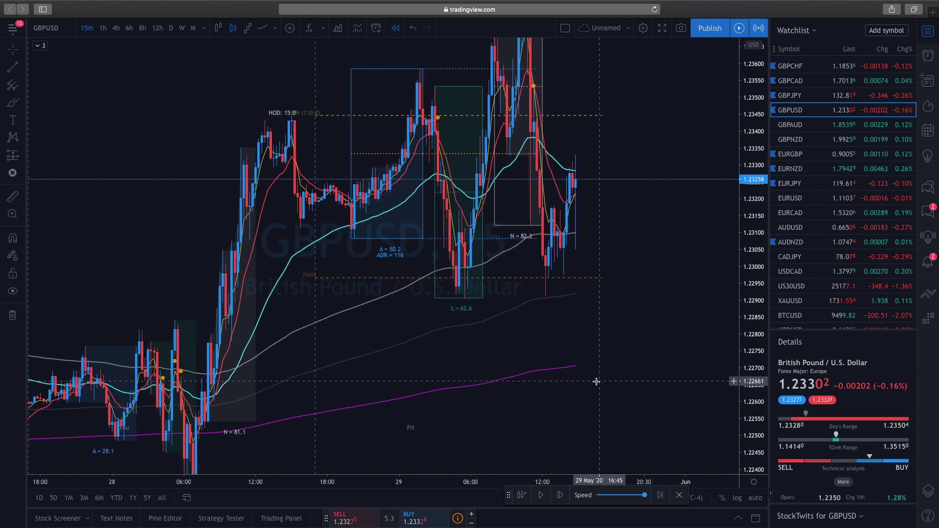
scroll(570, 381, "down", 3)
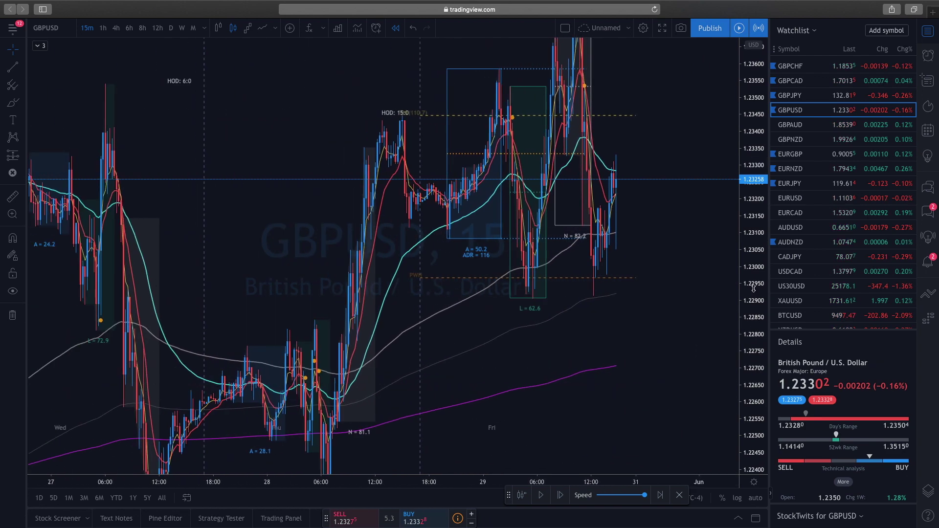
left_click_drag(739, 363, 742, 446)
scroll(682, 417, "down", 3)
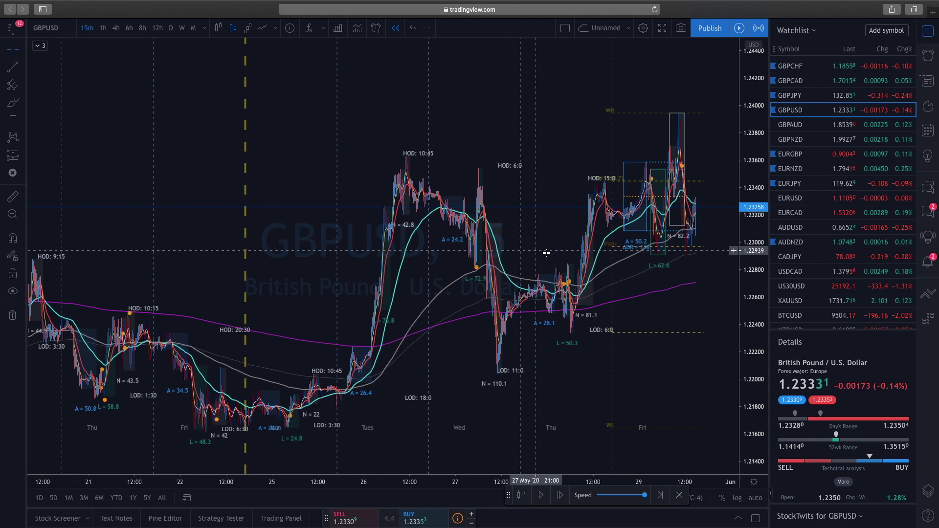
scroll(650, 294, "up", 5)
left_click_drag(652, 295, 457, 321)
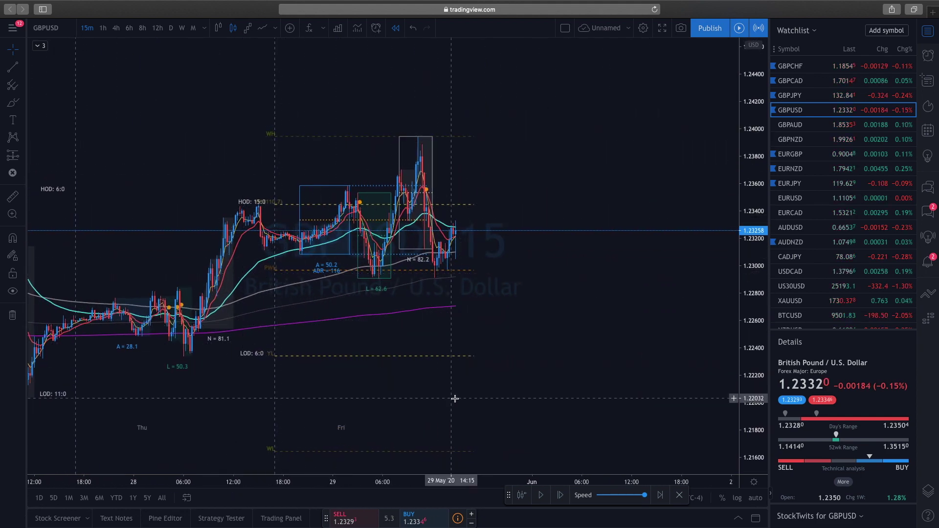
Examine the WL, YL, YH and WH level lines and their labels up close around the Thursday-to-Friday separator
left_click_drag(551, 366, 248, 316)
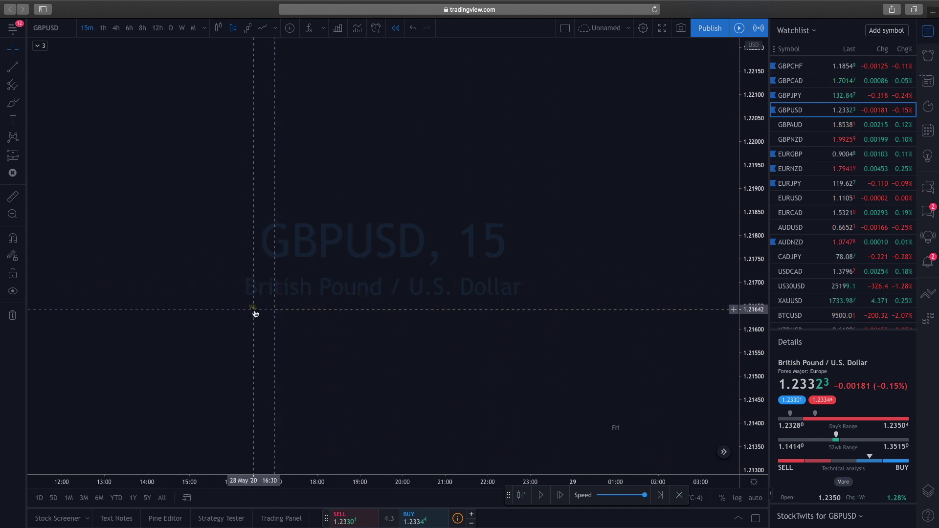
left_click_drag(284, 309, 280, 344)
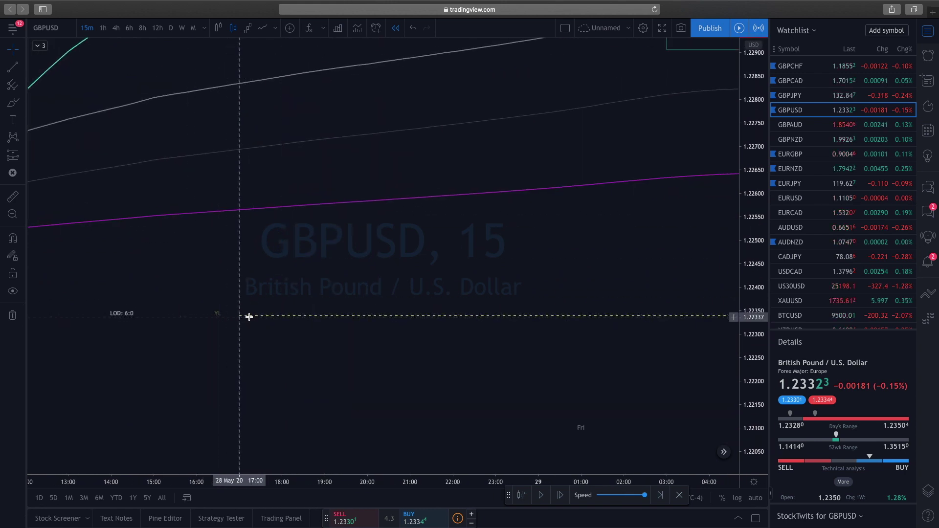
left_click(224, 329)
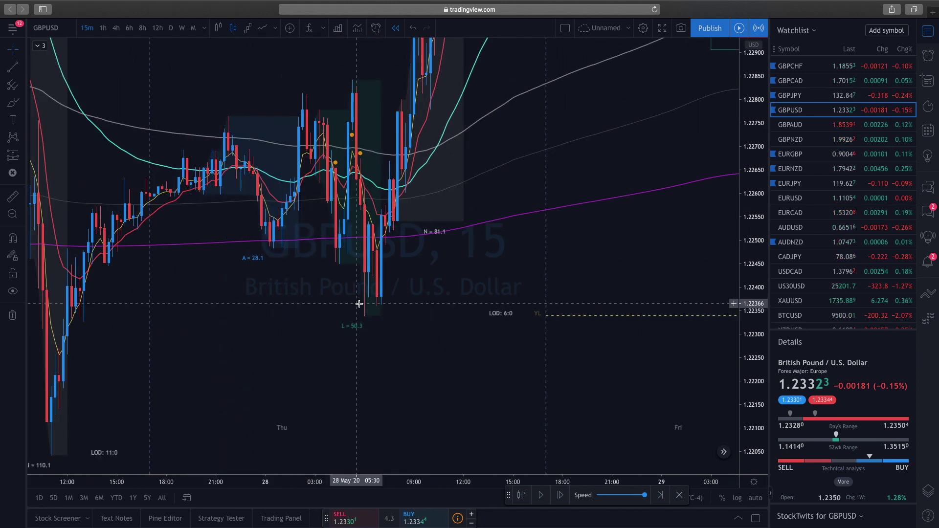
left_click_drag(503, 324, 339, 396)
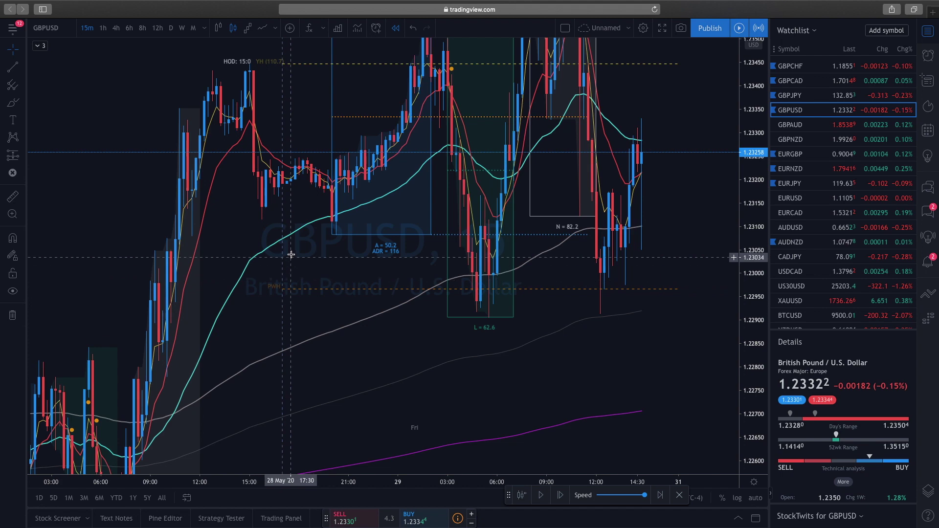
left_click_drag(278, 292, 328, 260)
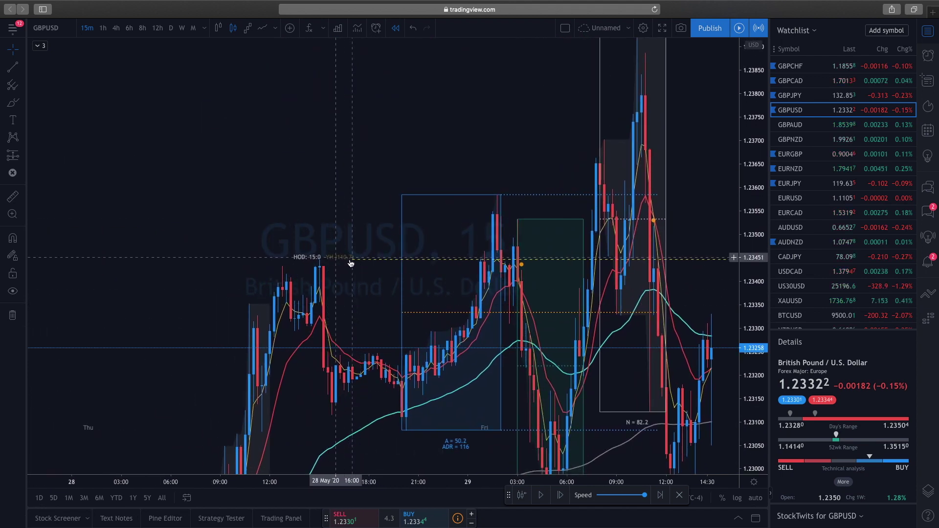
left_click_drag(362, 268, 318, 269)
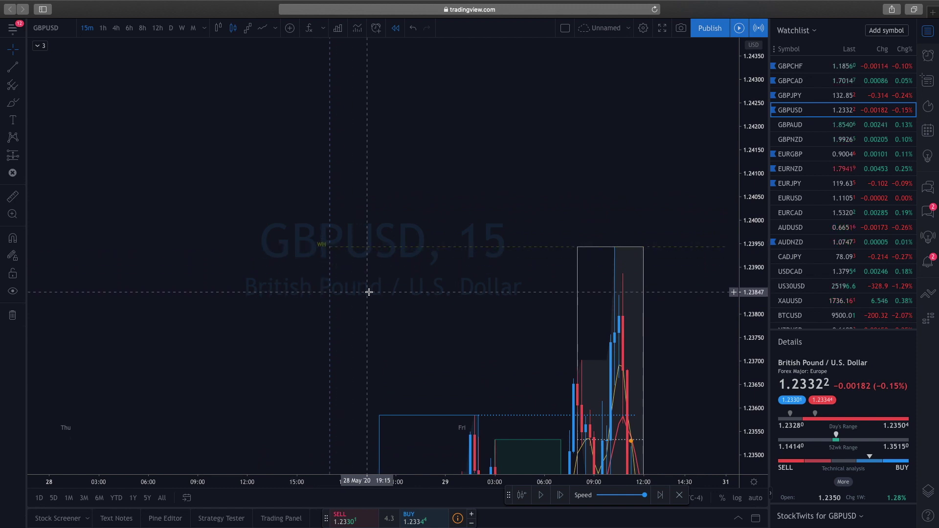
scroll(369, 292, "up", 3)
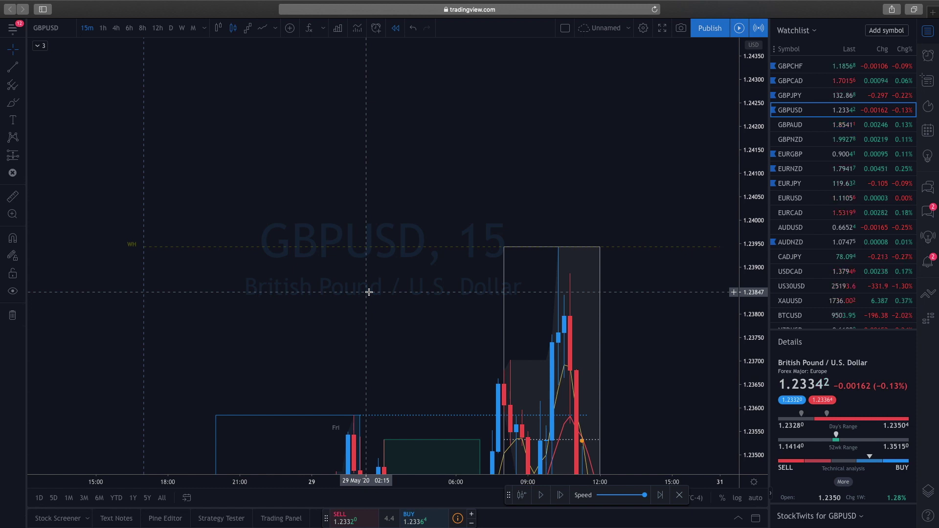
Reset the price scale to fit and examine the HOD and LOD time labels alongside the Thursday and Friday sessions
double_click(748, 129)
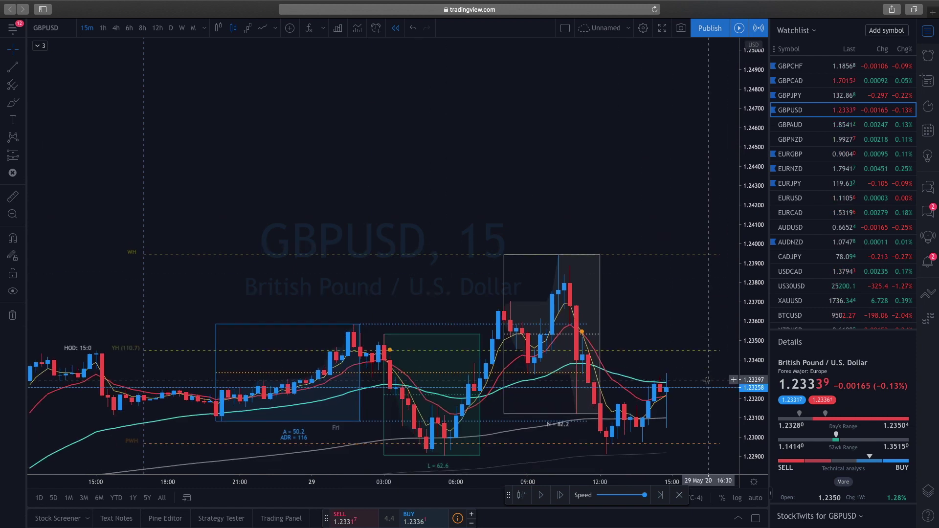
left_click_drag(657, 327, 665, 182)
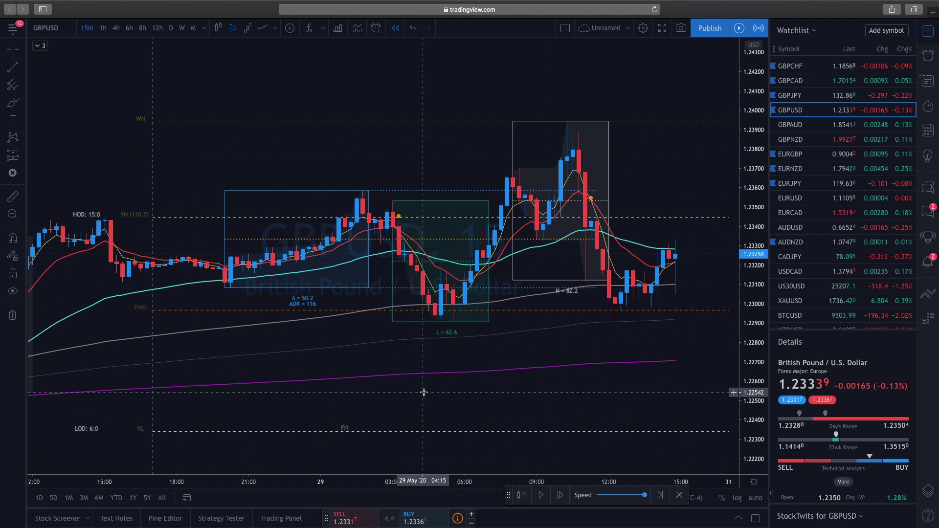
scroll(491, 387, "down", 3)
scroll(491, 386, "down", 2)
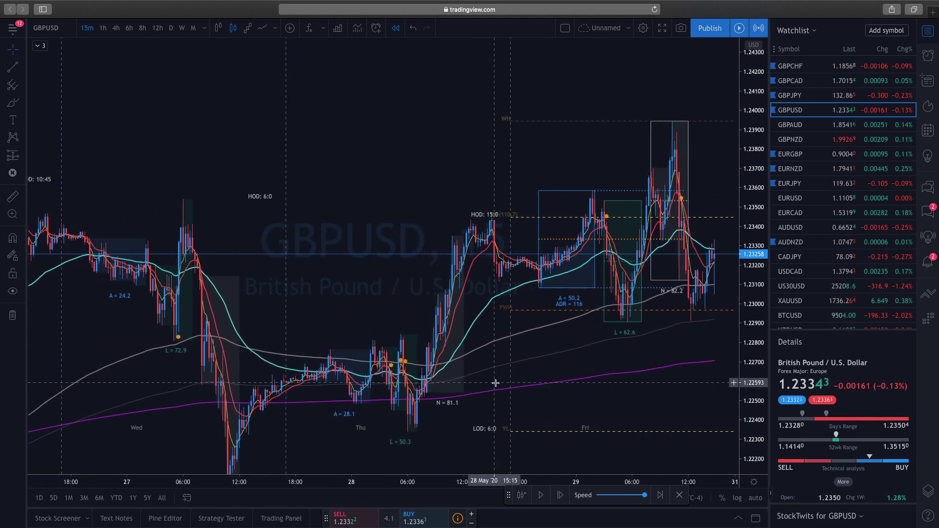
left_click_drag(411, 215, 331, 222)
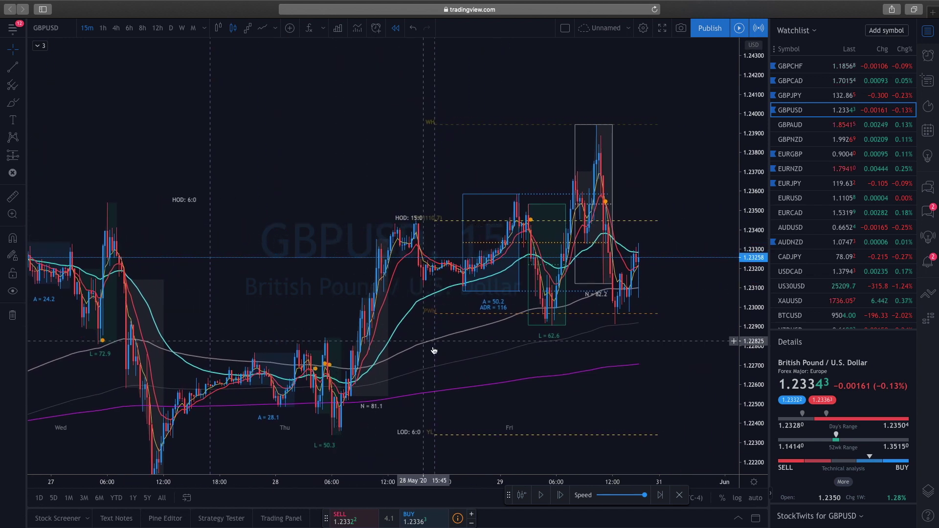
scroll(482, 367, "up", 2)
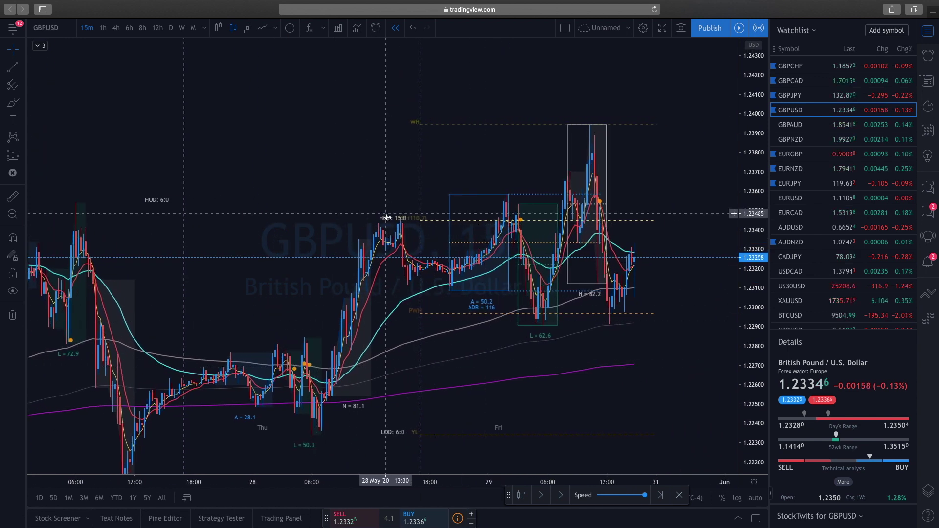
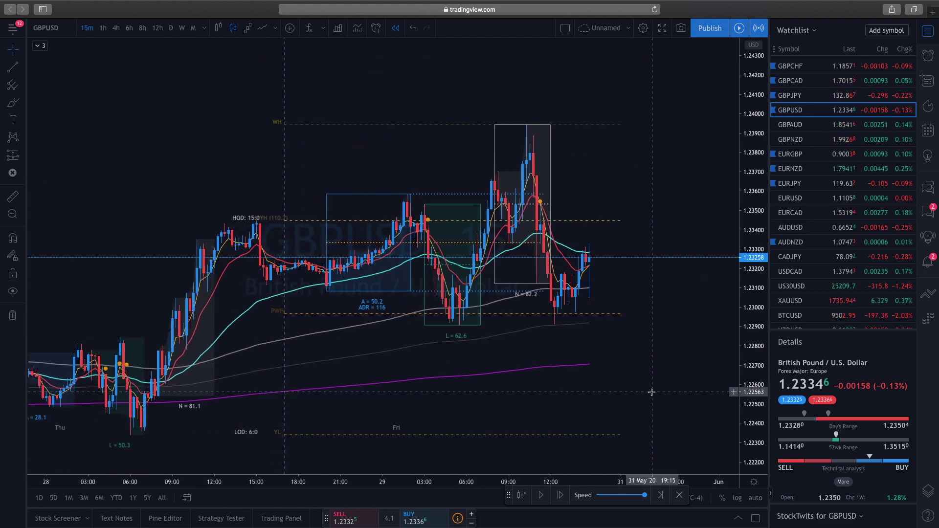
left_click_drag(629, 384, 660, 382)
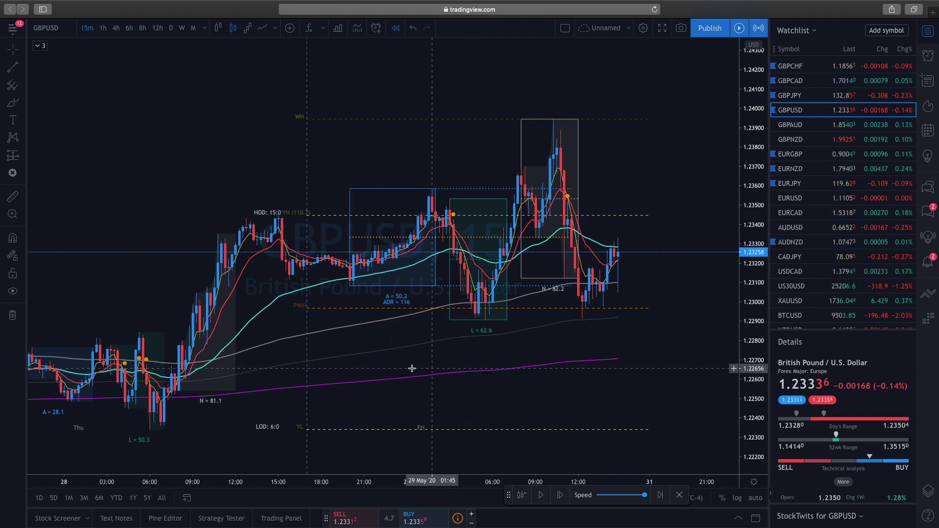
Review the FXN - Buy Sell Signals inputs and hide the 365 EMA in its style options
double_click(369, 326)
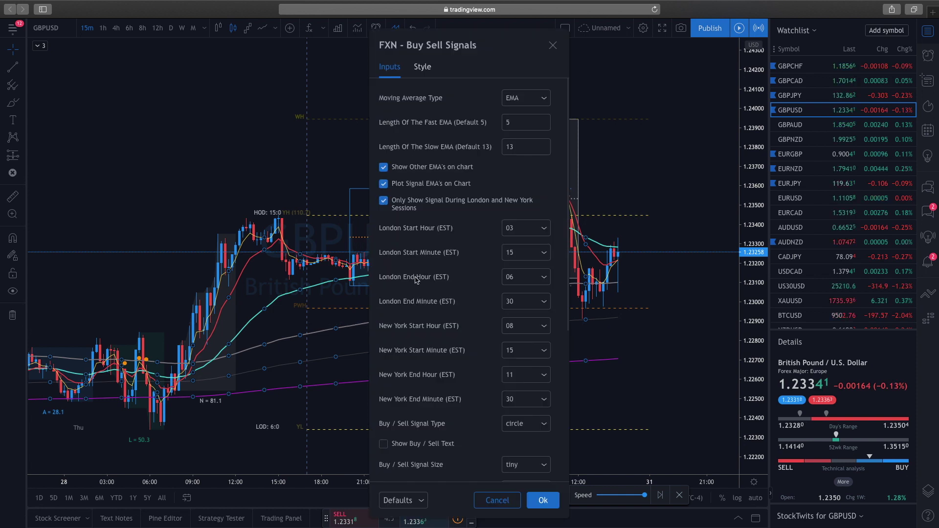
scroll(417, 307, "down", 5)
scroll(417, 307, "down", 4)
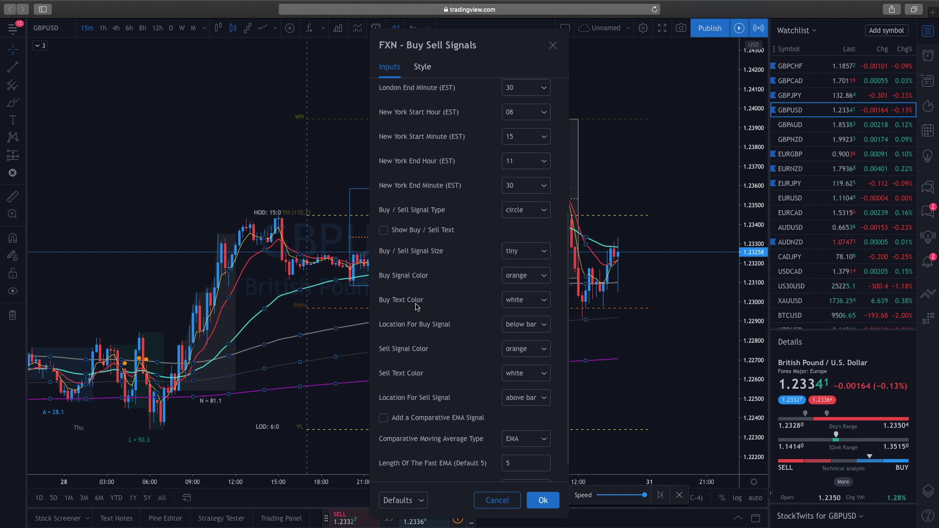
scroll(417, 307, "up", 10)
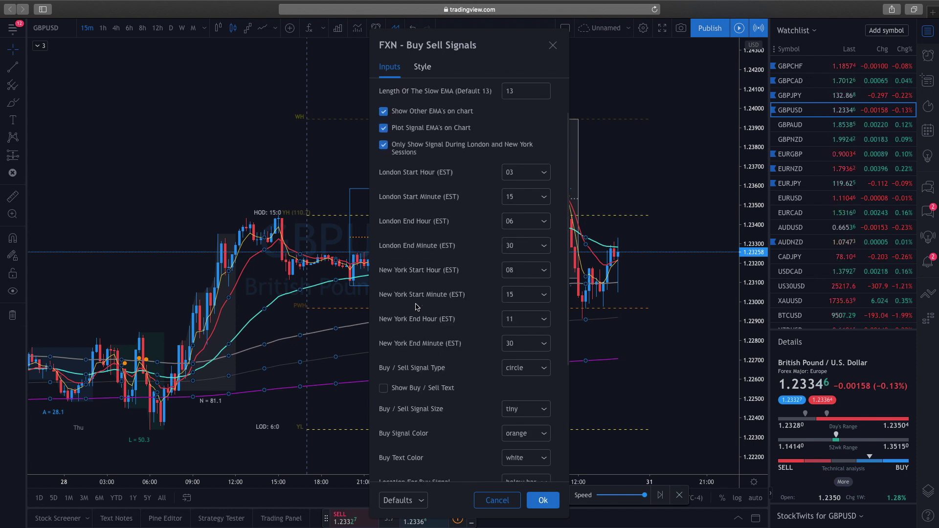
left_click(422, 67)
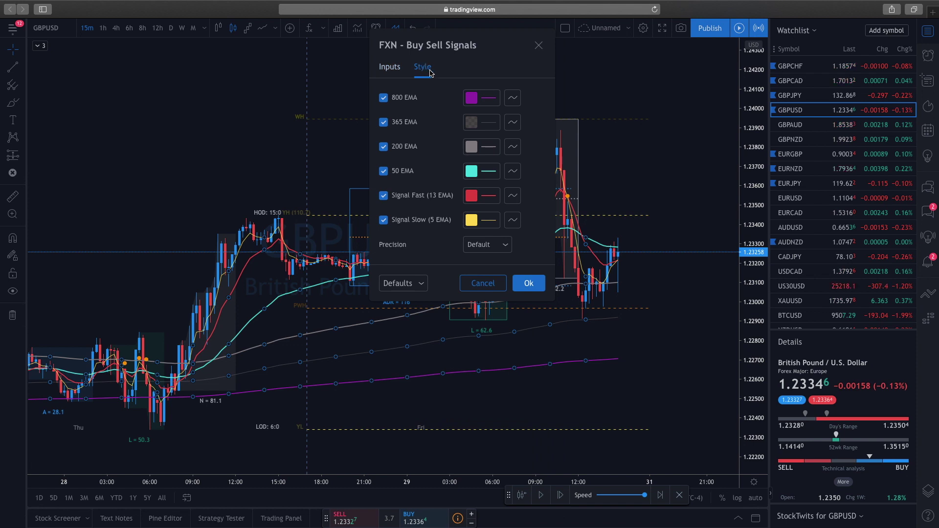
left_click(384, 122)
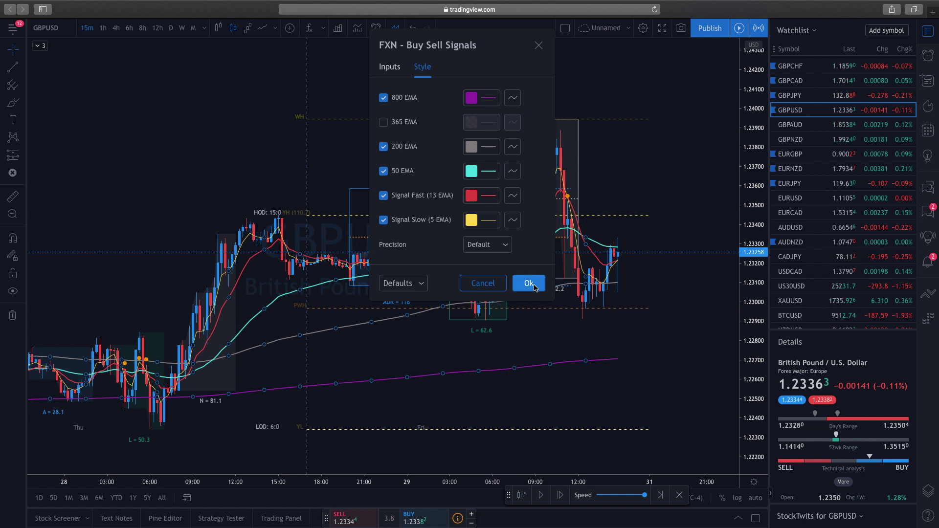
Change the 200 EMA line color to white and the 50 EMA line color to blue
left_click(473, 148)
left_click(473, 167)
left_click(449, 172)
left_click(471, 171)
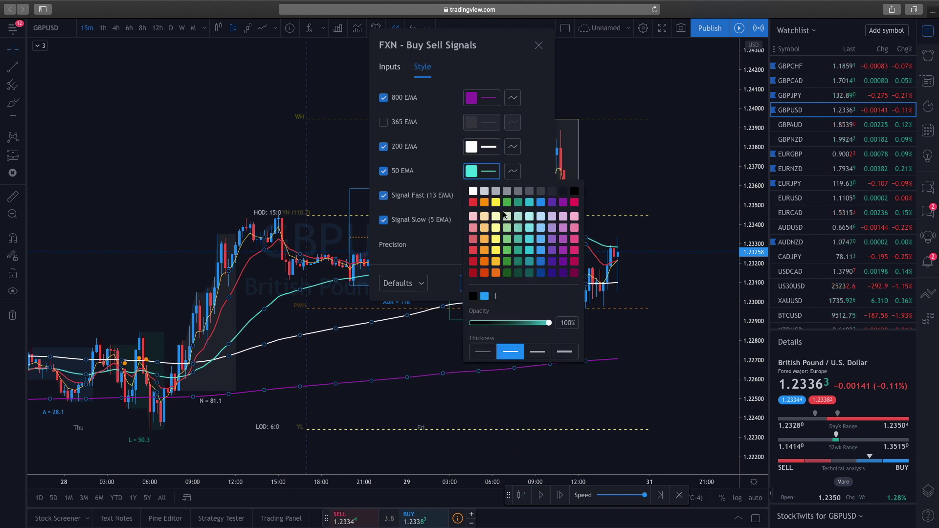
left_click(540, 202)
left_click(439, 177)
Change the 800 EMA line color to turquoise and apply the Buy Sell Signals settings
left_click(471, 98)
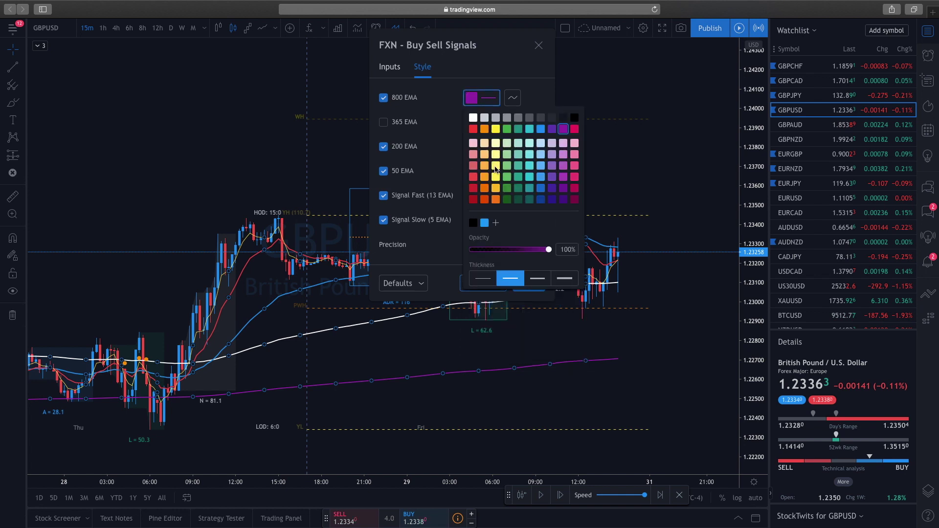
left_click(529, 129)
left_click(447, 141)
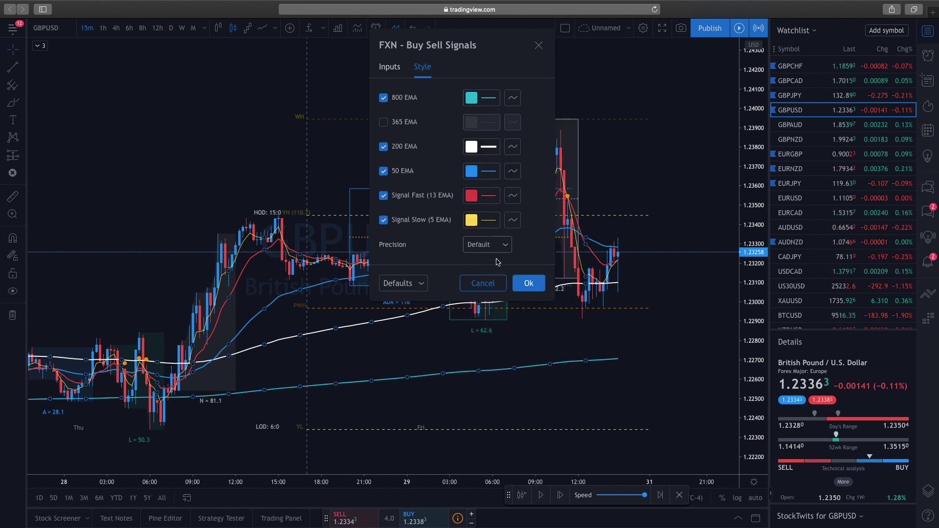
left_click(530, 283)
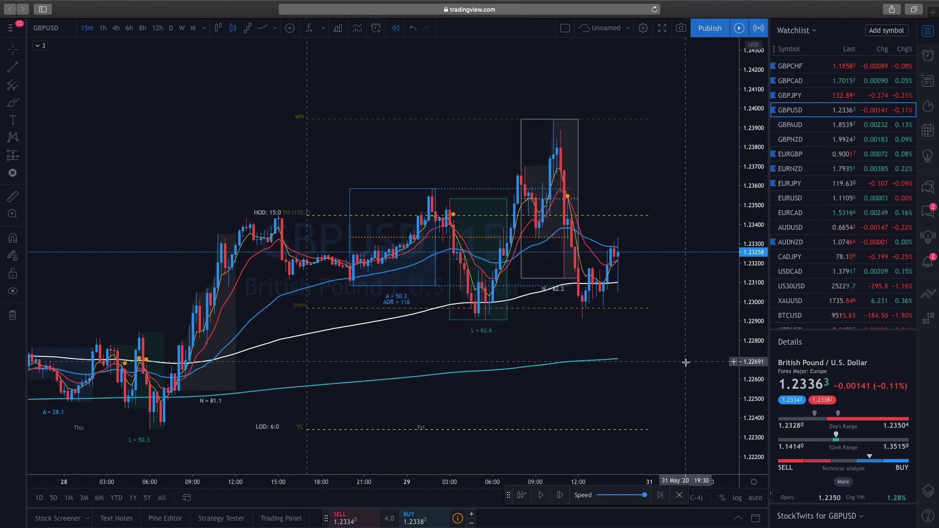
Examine the Asian Session Range inputs, including the London and New York session hours, average daily range and previous day high/low options
scroll(680, 375, "down", 2)
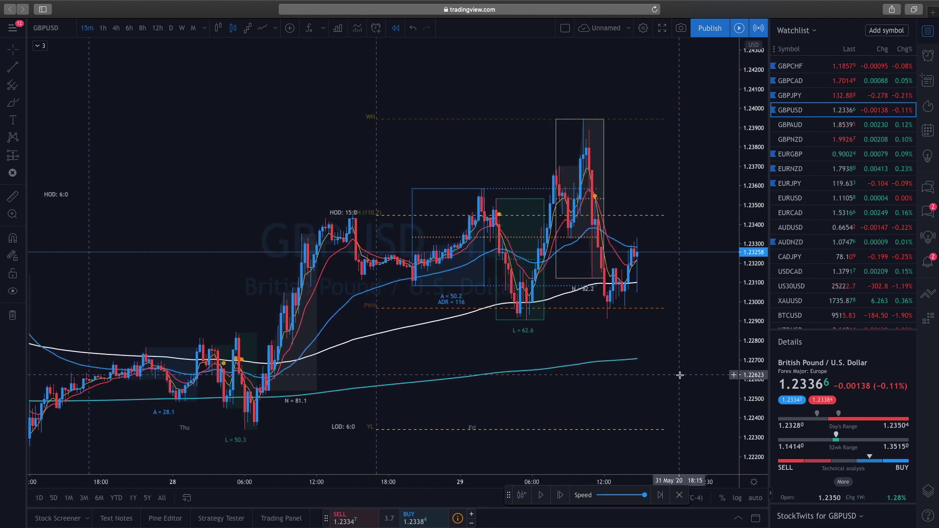
left_click_drag(216, 256, 364, 199)
double_click(383, 171)
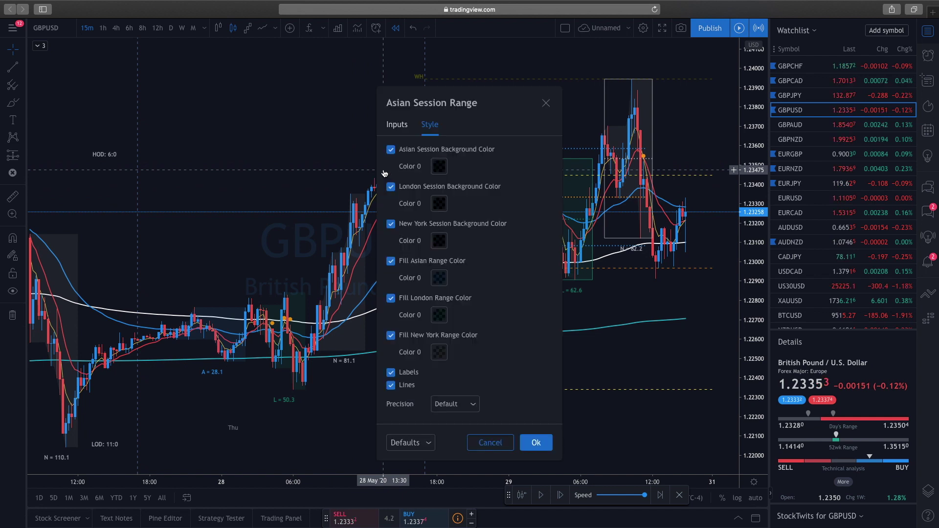
left_click(397, 125)
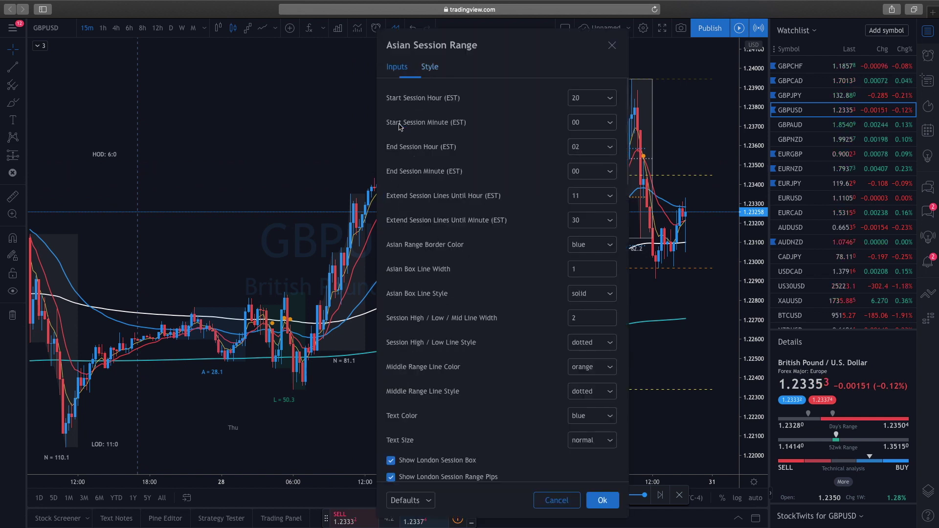
scroll(526, 263, "down", 5)
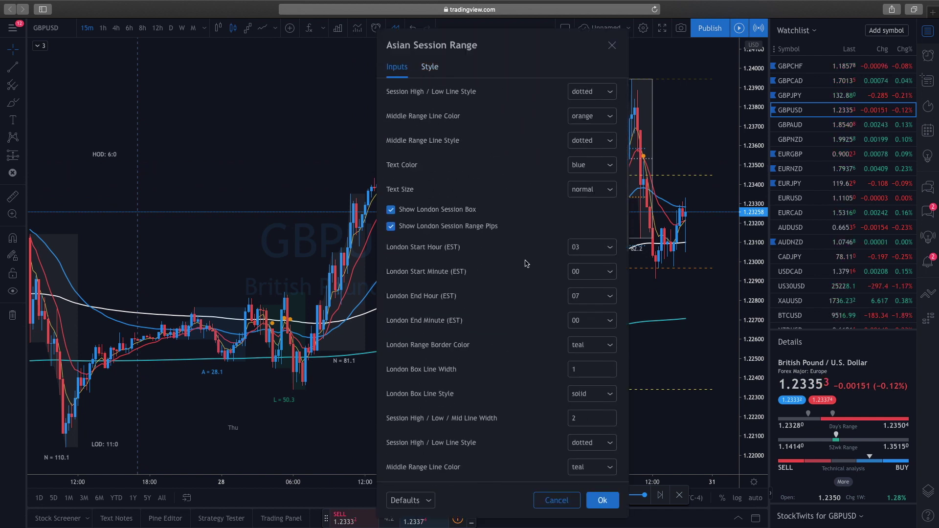
scroll(481, 265, "down", 6)
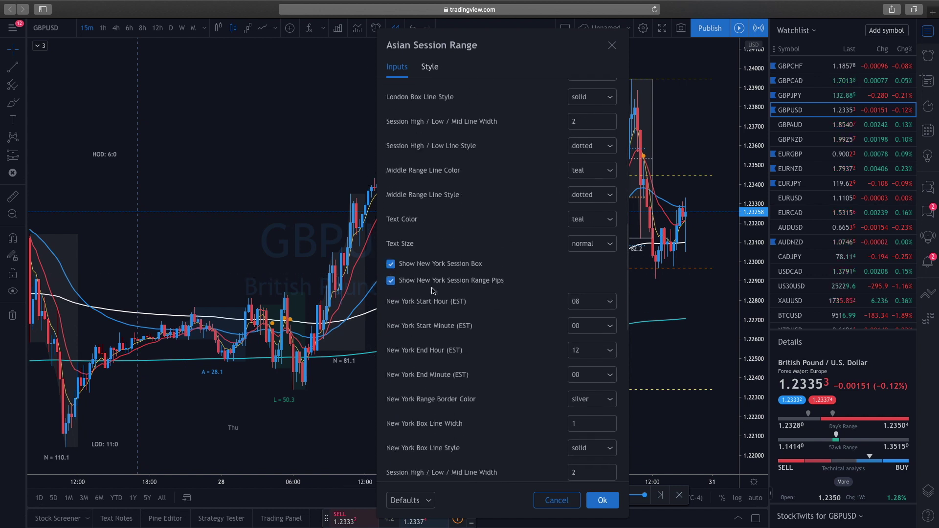
scroll(432, 290, "down", 7)
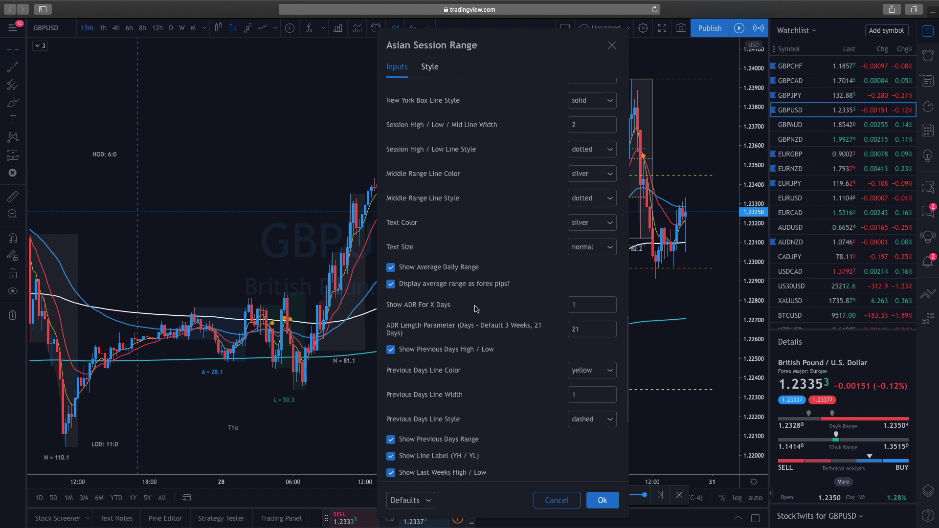
scroll(476, 308, "down", 2)
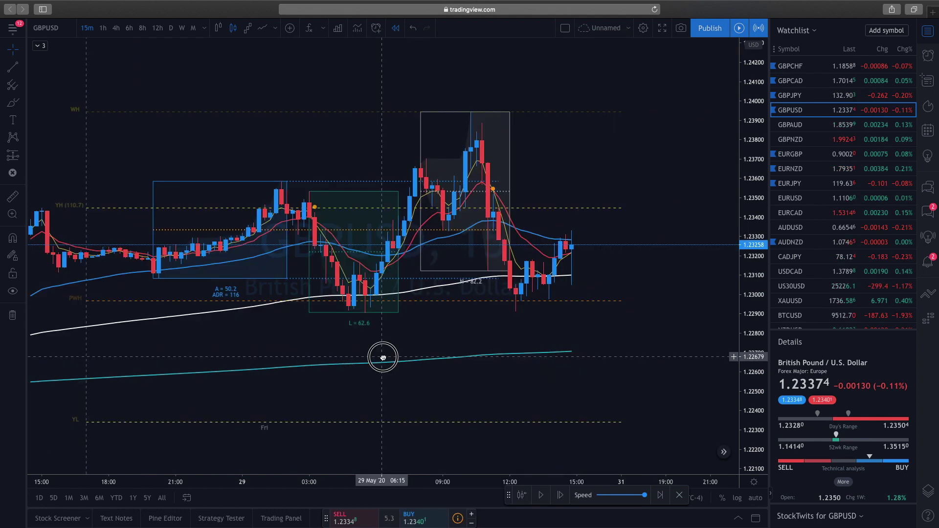
scroll(383, 357, "left", 5)
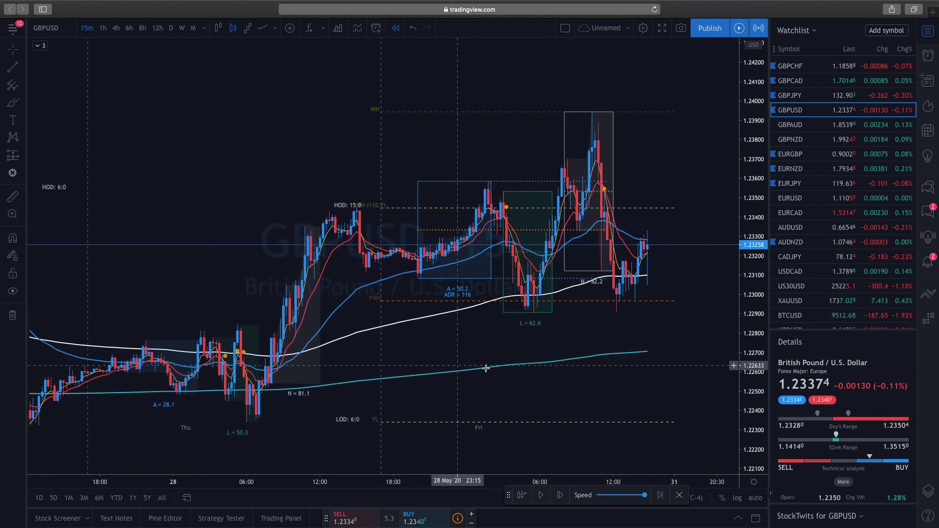
scroll(655, 343, "down", 2)
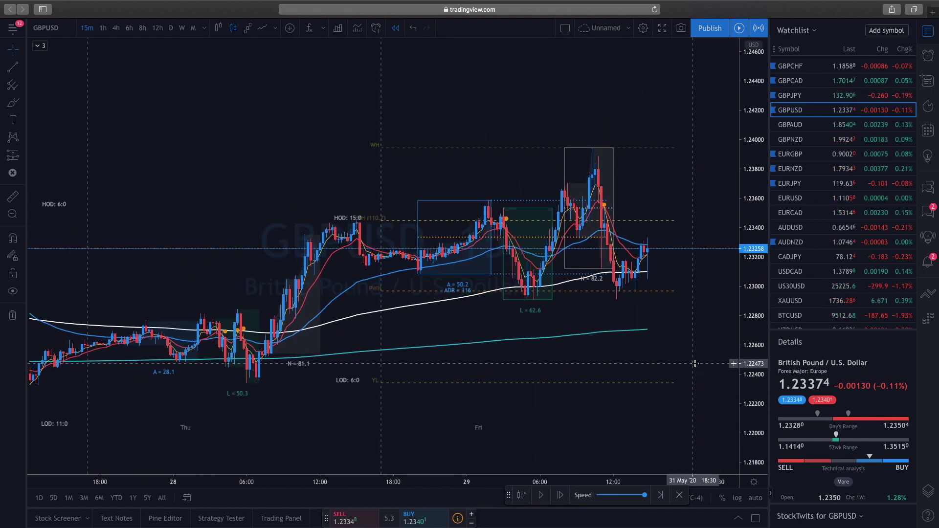
scroll(694, 363, "down", 2)
scroll(695, 363, "down", 1)
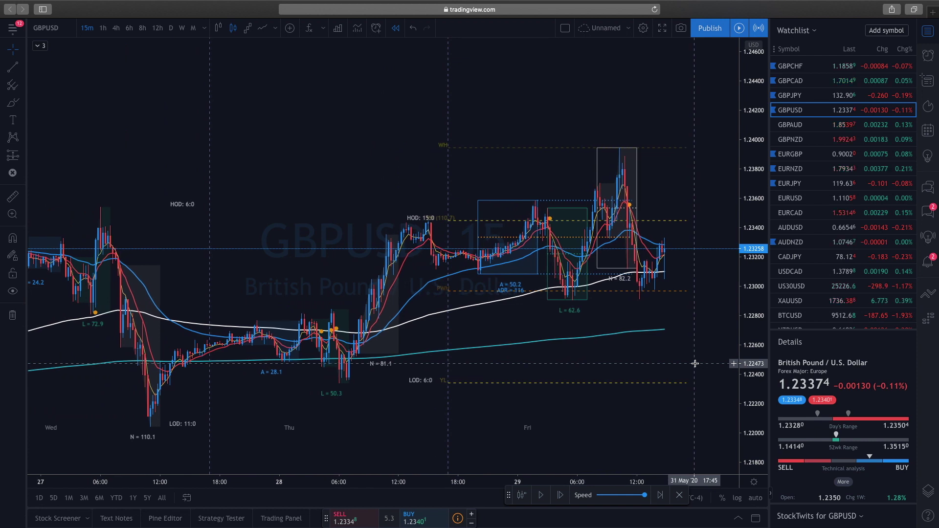
scroll(695, 363, "down", 1)
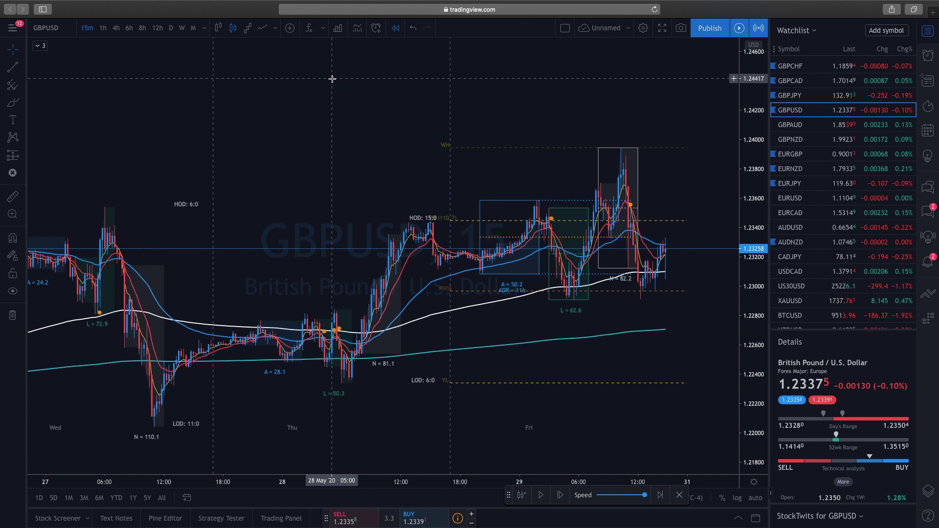
Search the indicator library for "tdi" and browse the matching scripts
left_click(309, 28)
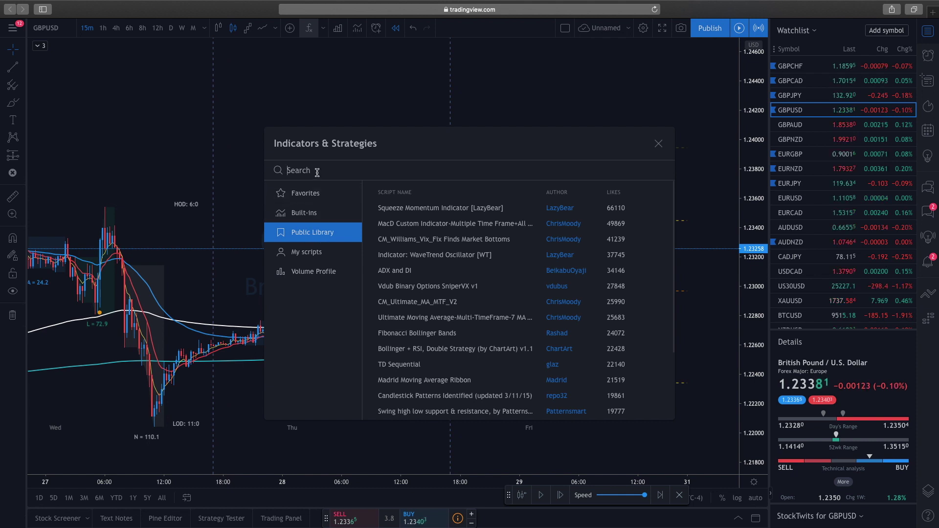
type("tdi")
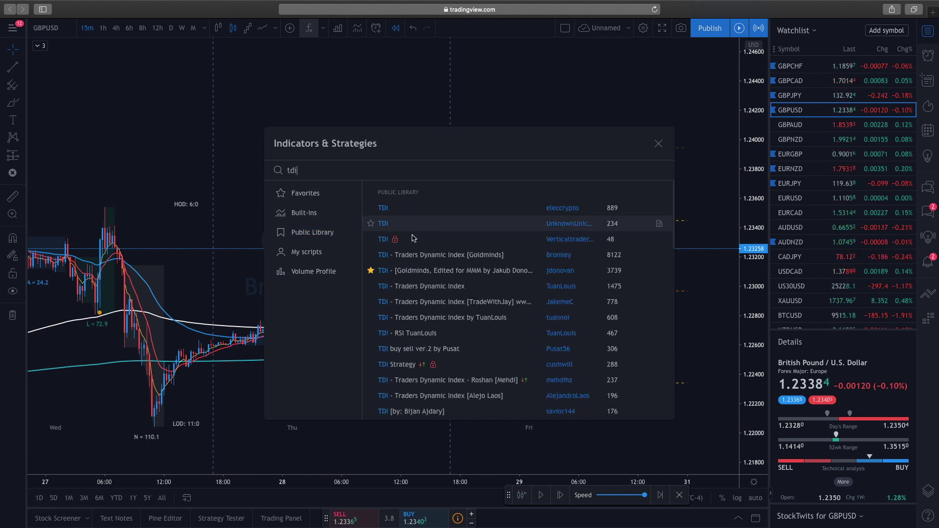
scroll(428, 307, "down", 10)
scroll(429, 306, "down", 3)
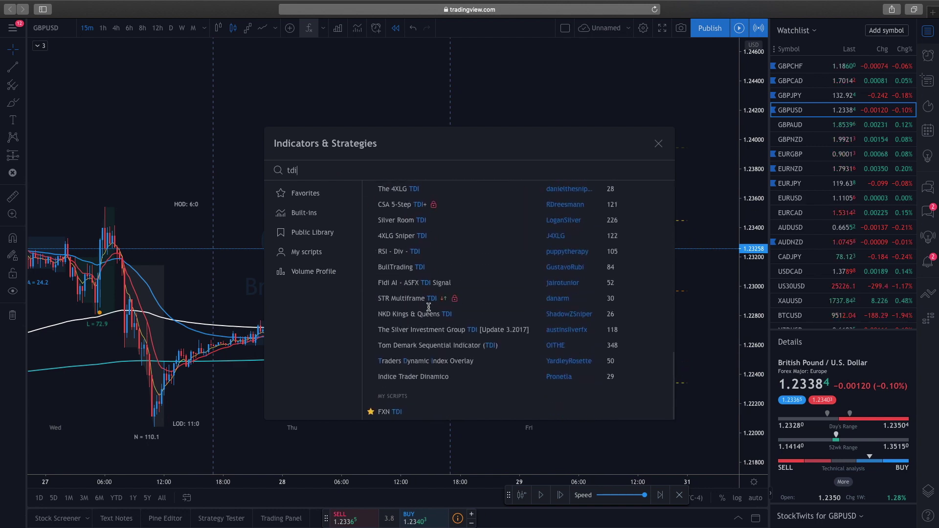
scroll(428, 308, "up", 10)
scroll(428, 309, "up", 3)
scroll(429, 309, "down", 5)
scroll(428, 309, "up", 5)
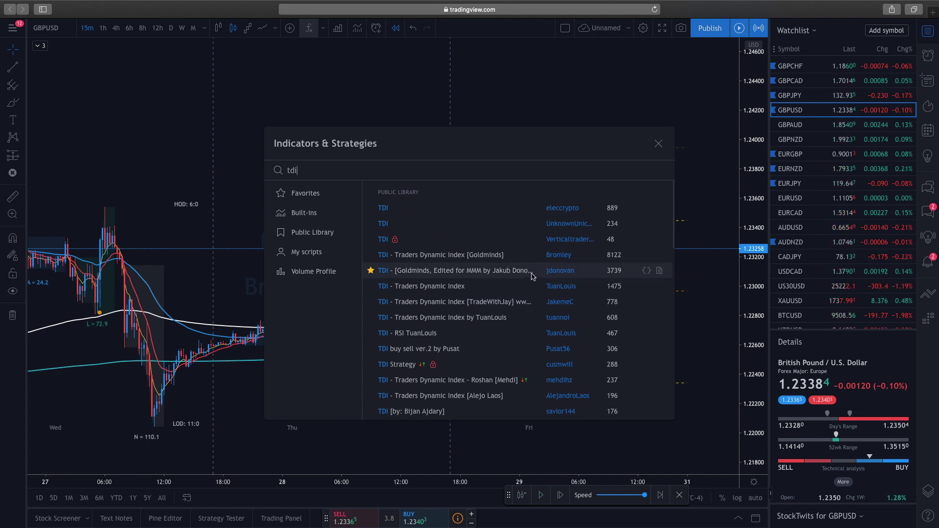
Add the TDI Goldminds version edited for MMM, remove the duplicate lower TDI pane and compress the remaining pane's scale
left_click(430, 272)
left_click(530, 272)
left_click(658, 143)
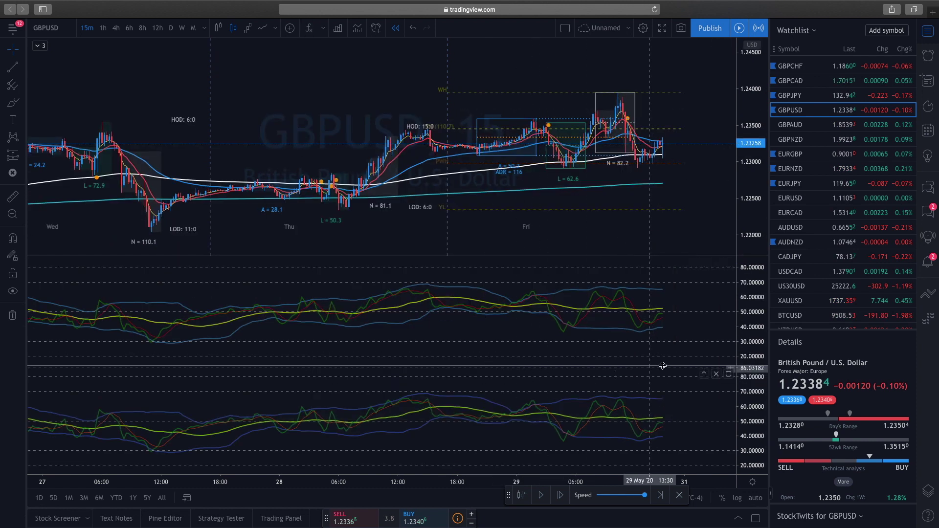
left_click(716, 374)
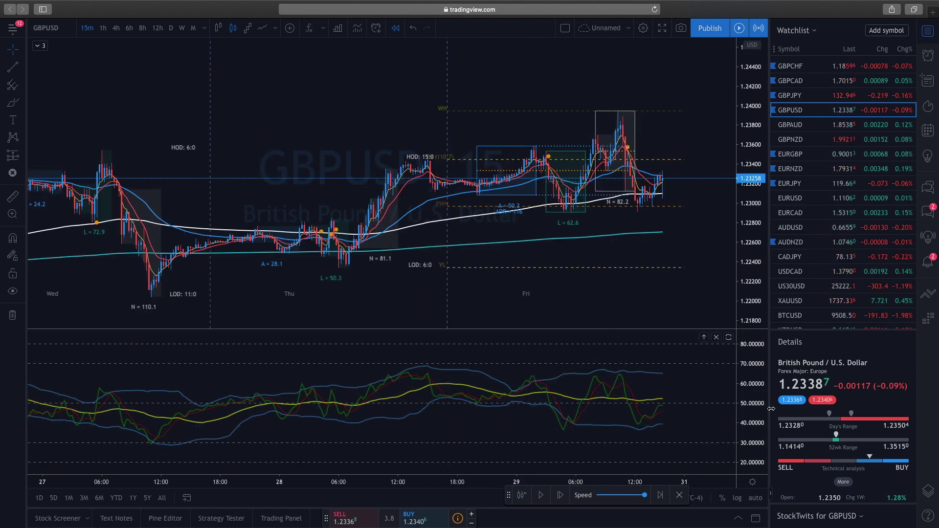
left_click_drag(756, 393, 758, 403)
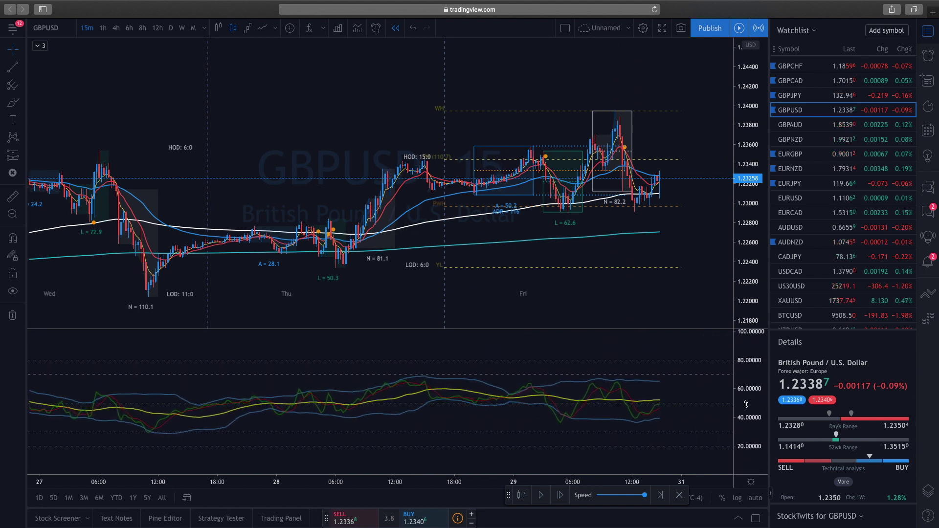
In the TDIGM style settings, change the 20 level line to 37 and the 30 level line to 32
double_click(455, 402)
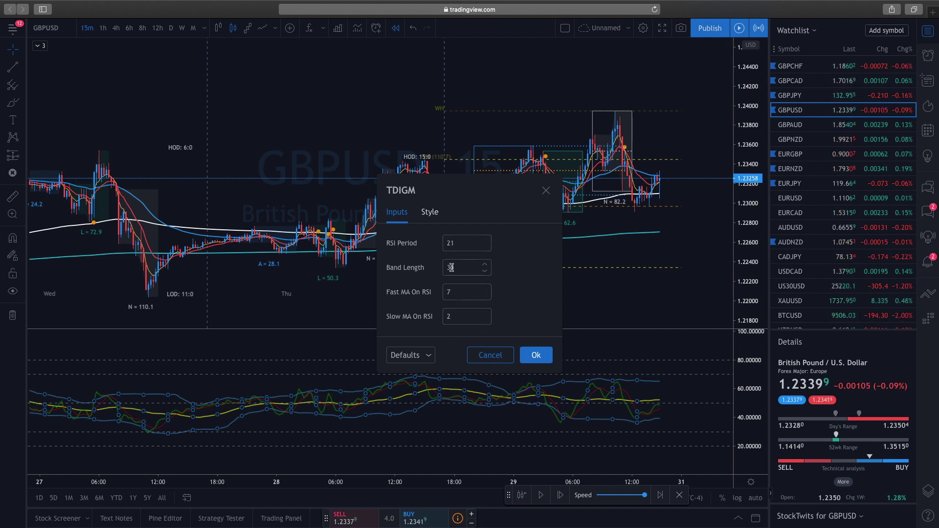
left_click(430, 213)
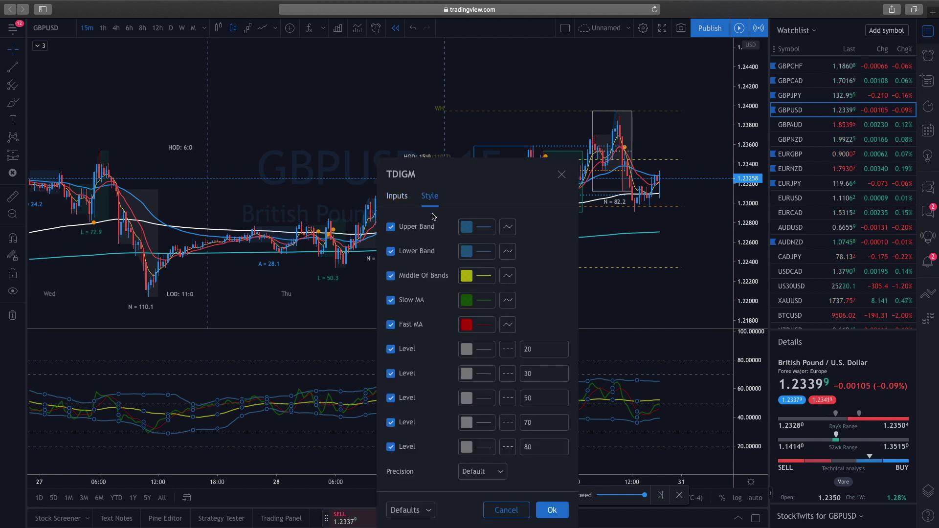
left_click_drag(494, 200, 386, 118)
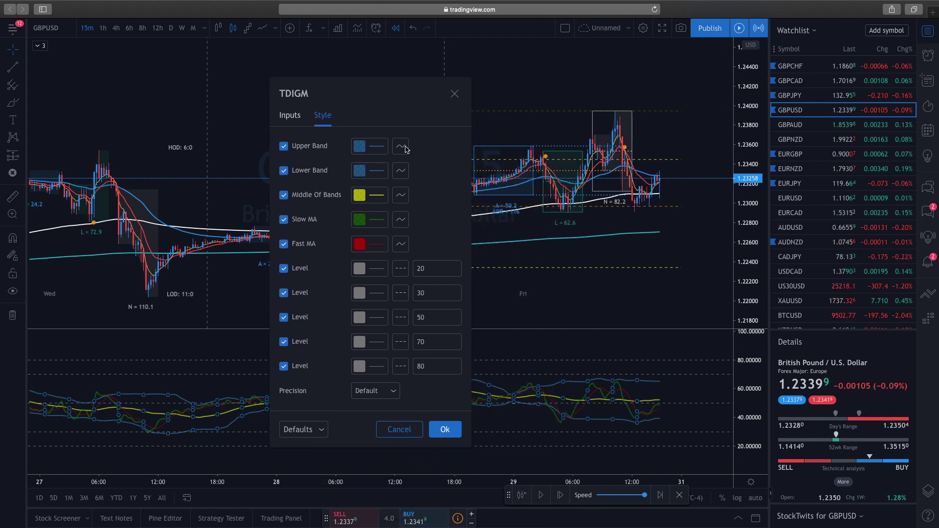
left_click(430, 268)
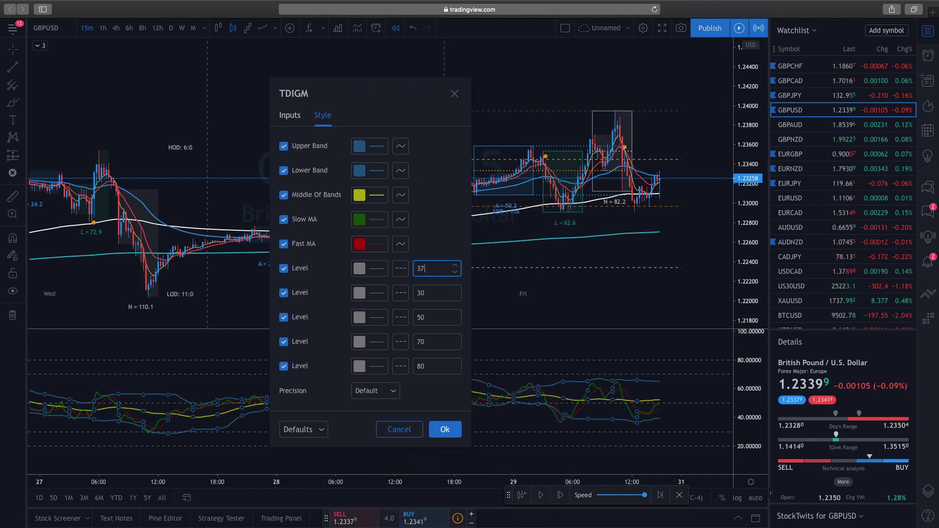
left_click(430, 292)
key("BackSpace")
type("2")
Change the TDIGM 70 level line to 67 and the 80 level line to 63, and apply the settings
left_click(429, 343)
type("67")
left_click(428, 366)
key("BackSpace")
key("BackSpace")
type("63")
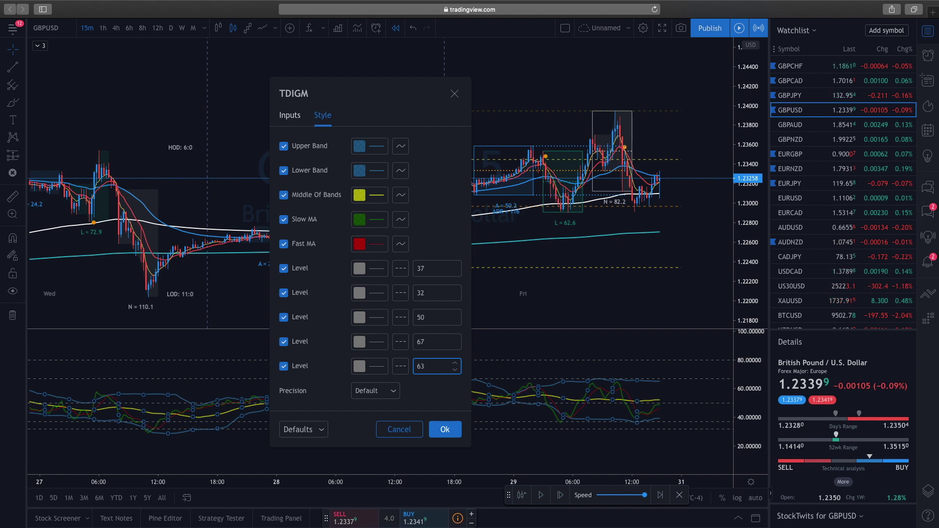
left_click(444, 429)
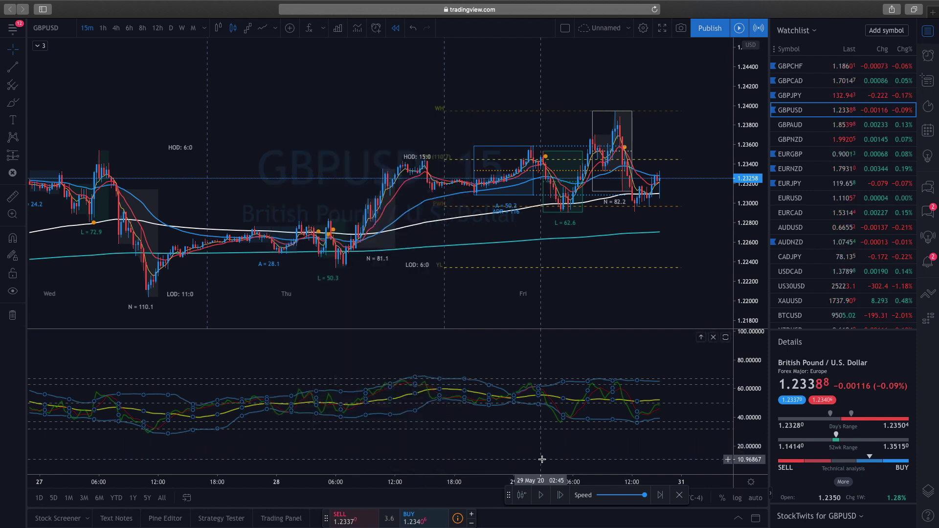
Circle the TDI's Friday and Thursday peaks, Wednesday dip and flat stretch before Friday's session with freehand brush strokes
scroll(542, 459, "down", 1)
mouse_move(752, 382)
left_mouse_down()
mouse_move(751, 353)
mouse_move(752, 384)
left_mouse_up()
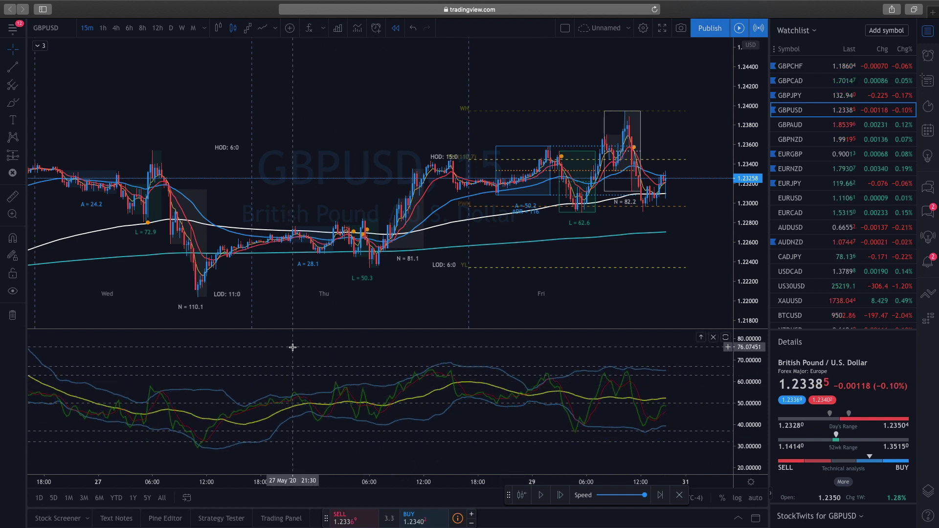
scroll(380, 419, "right", 5)
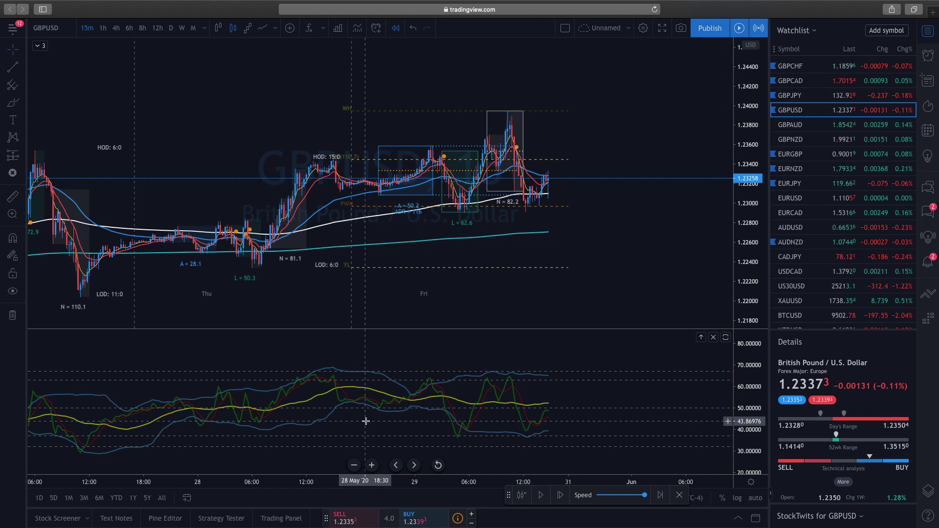
left_click(17, 104)
mouse_move(519, 366)
left_mouse_down()
mouse_move(463, 389)
mouse_move(536, 379)
mouse_move(520, 366)
left_mouse_up()
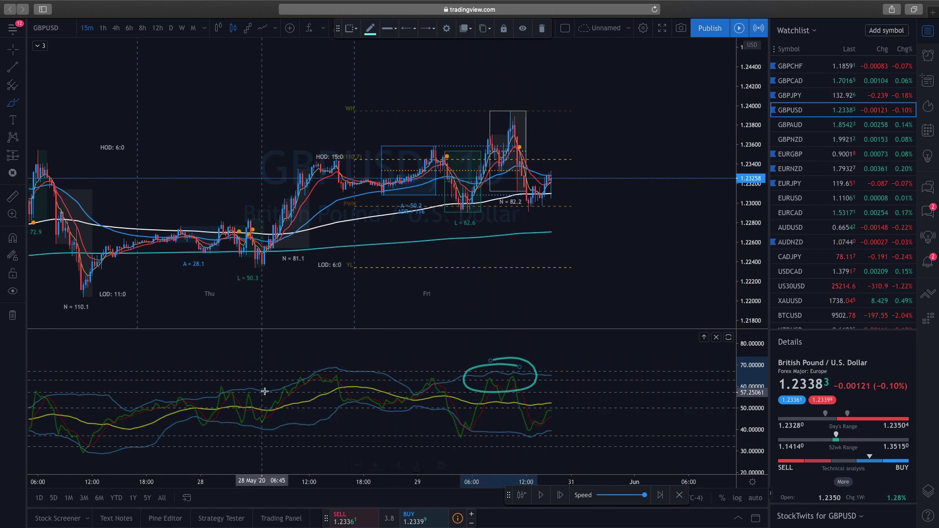
mouse_move(333, 362)
left_mouse_down()
mouse_move(308, 384)
mouse_move(291, 356)
left_mouse_up()
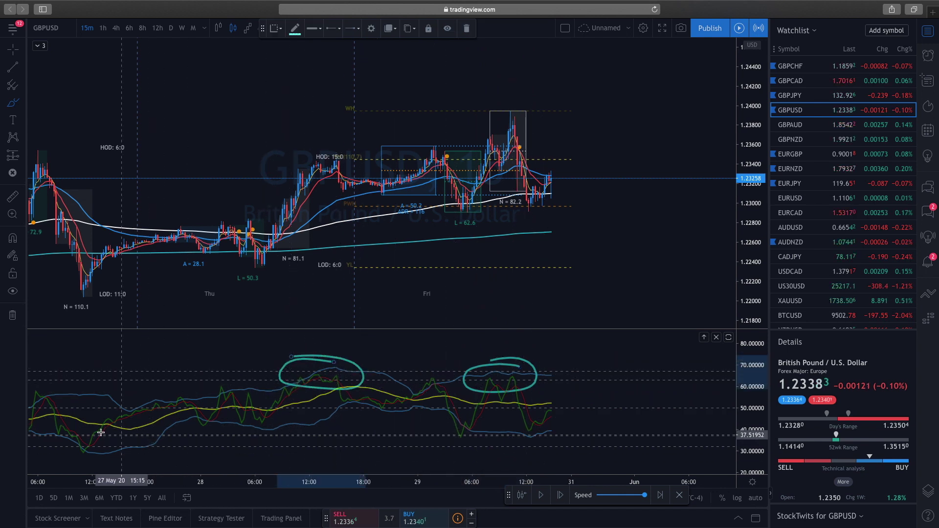
left_click_drag(43, 431, 86, 428)
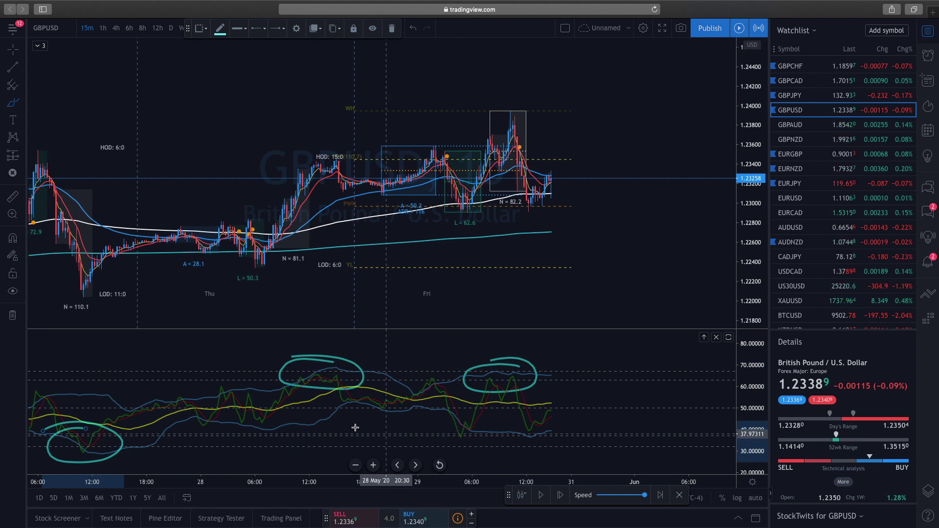
mouse_move(396, 390)
left_mouse_down()
mouse_move(346, 389)
mouse_move(433, 404)
left_mouse_up()
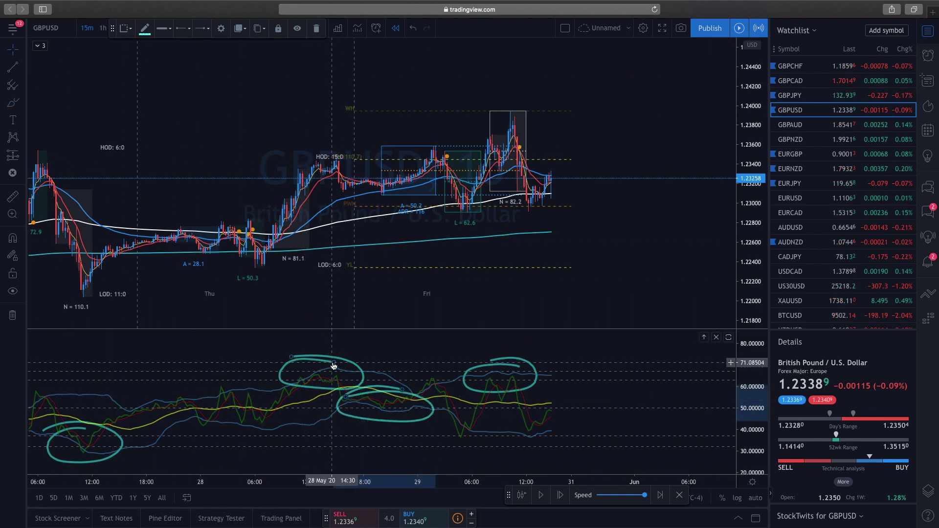
Delete the four brush circles from the TDI pane
left_click(355, 385)
key("Delete")
left_click(384, 390)
key("Delete")
left_click(490, 369)
key("Delete")
left_click(115, 436)
key("Delete")
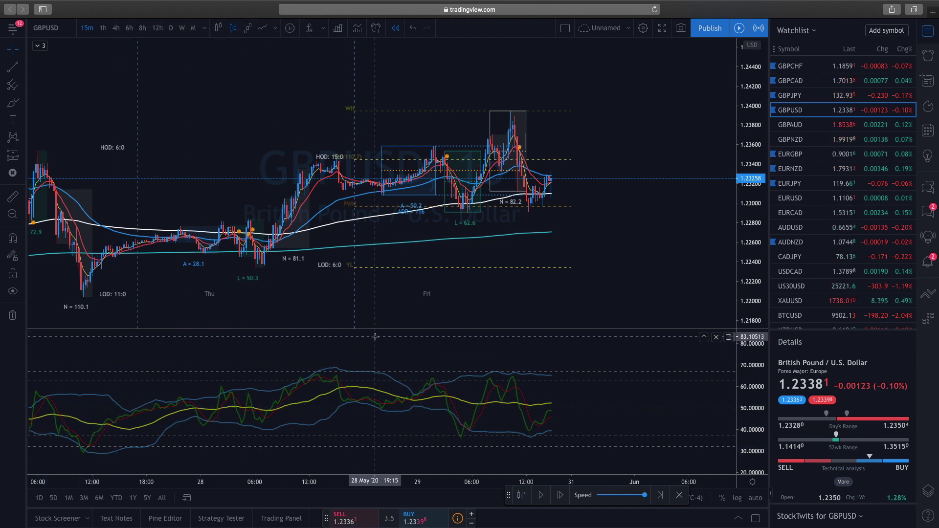
Reduce the TDI pane's height and maximize the price chart pane to show Tuesday through Friday
left_click_drag(374, 329, 377, 371)
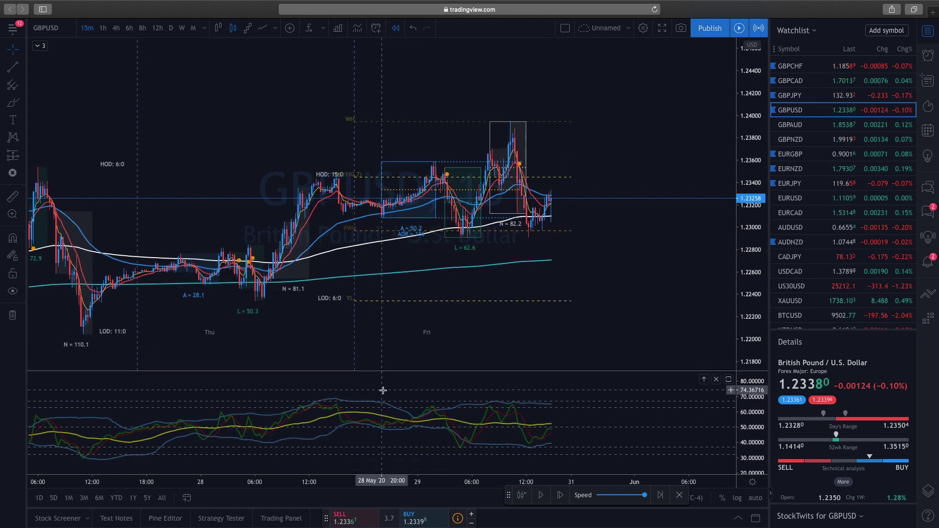
double_click(637, 286)
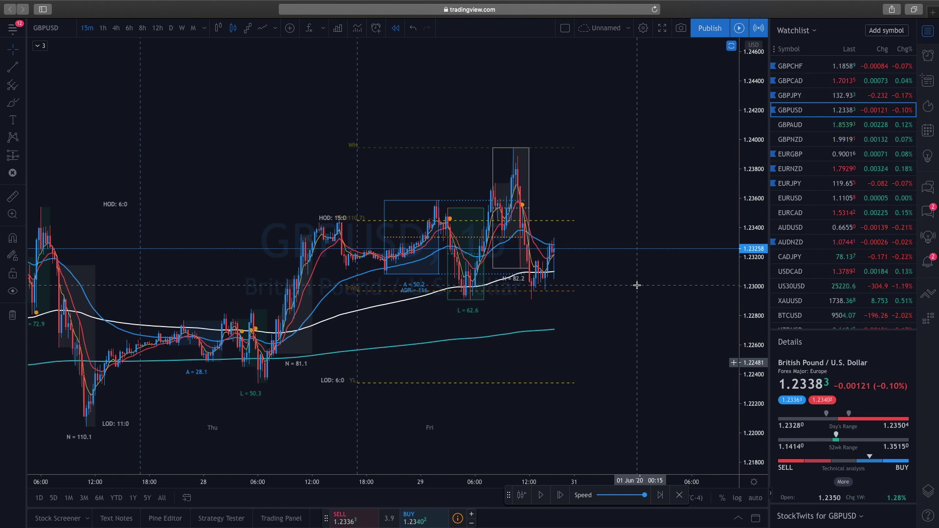
scroll(637, 285, "down", 4)
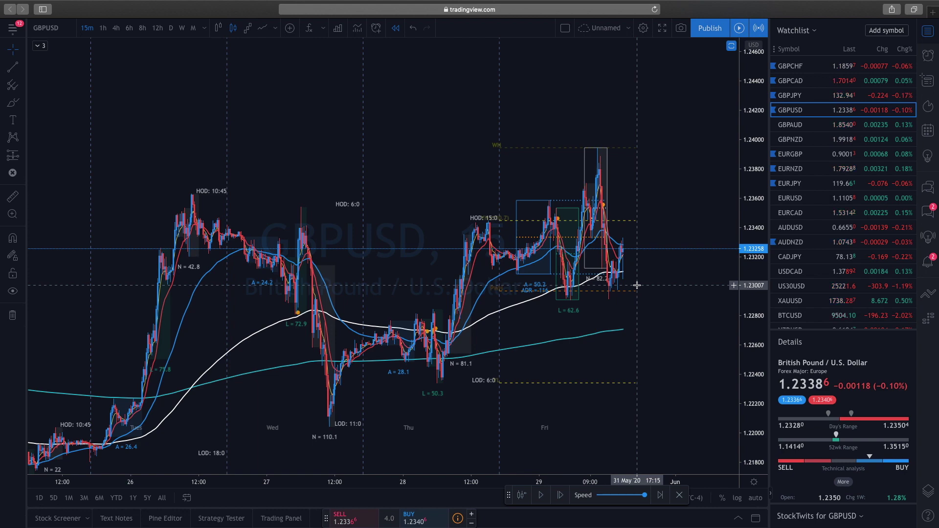
scroll(637, 285, "right", 4)
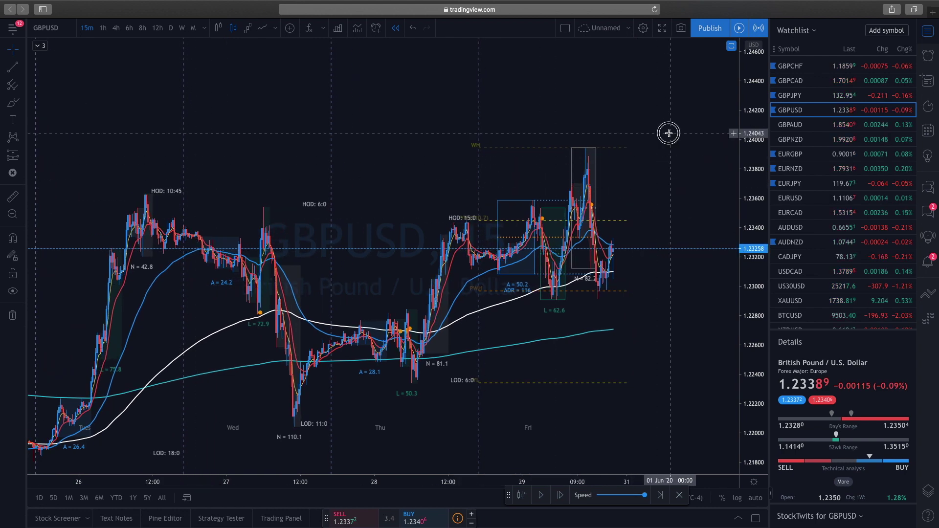
Switch the chart to GBPCHF from the watchlist
scroll(834, 128, "down", 3)
scroll(834, 128, "up", 4)
scroll(834, 128, "down", 3)
scroll(836, 130, "up", 3)
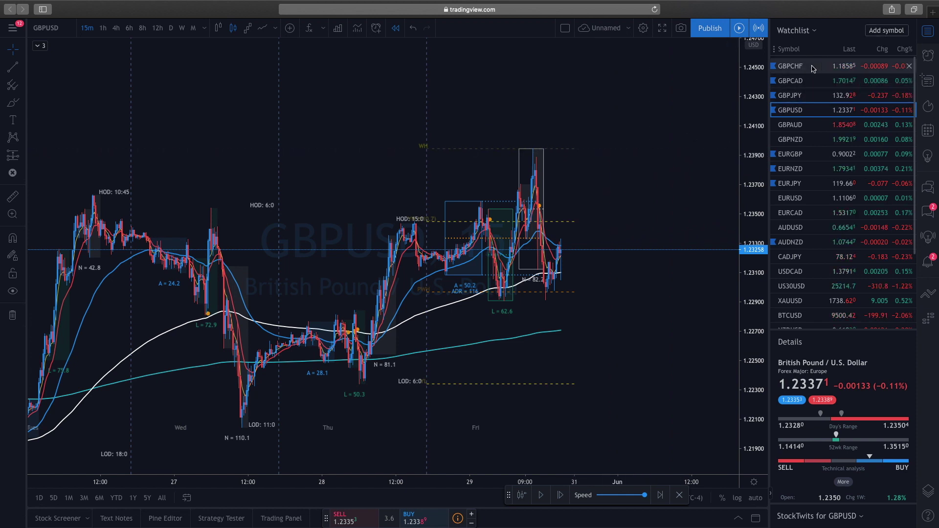
left_click(788, 65)
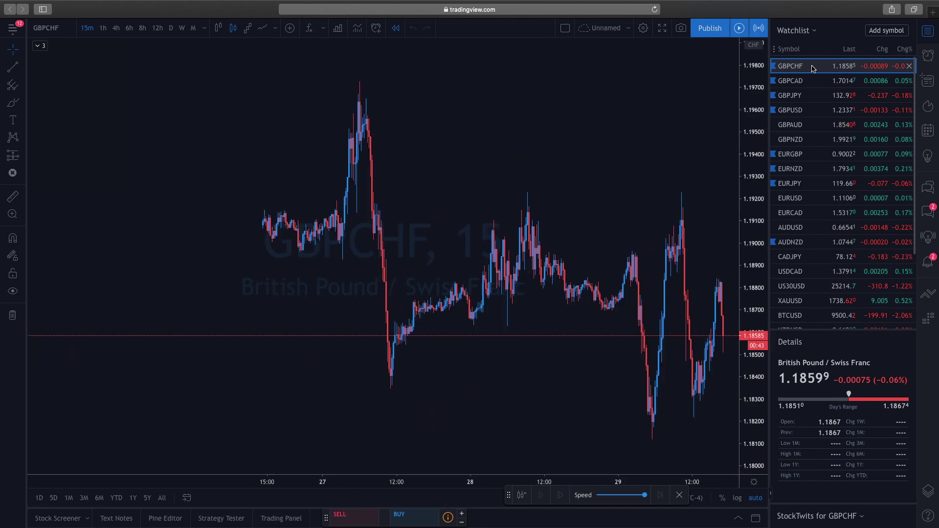
Search the watchlist's symbol finder for GBPUSD, review its data providers such as FXCM and OANDA, and close the search without adding one
left_click(886, 30)
type("GBPUSD")
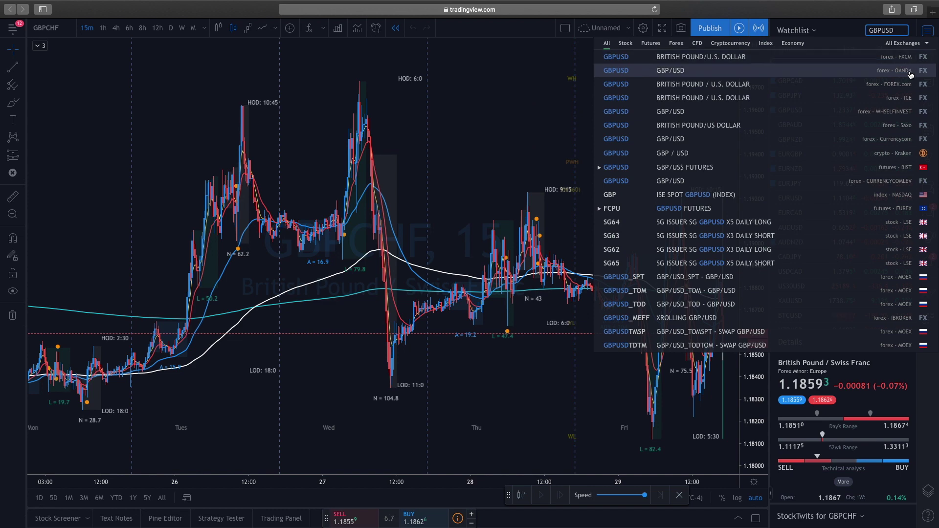
left_click(533, 100)
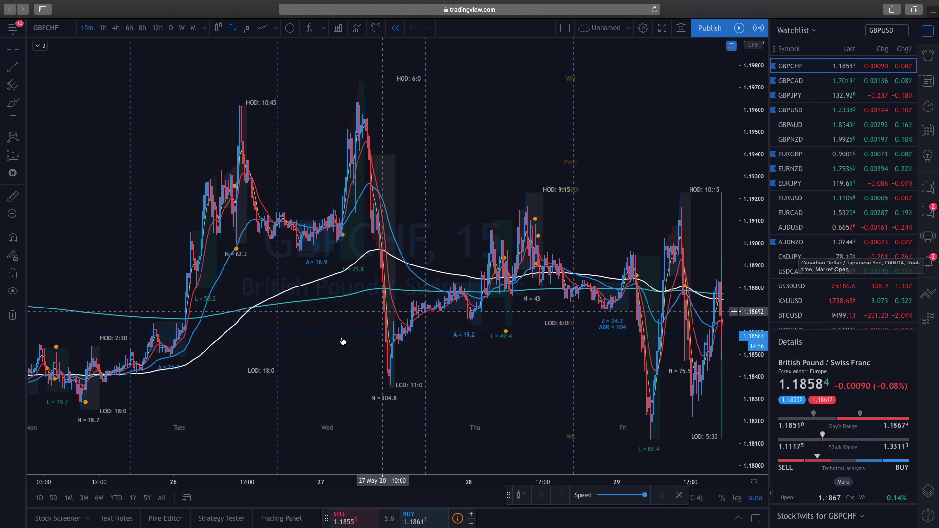
Move the floating buy/sell widget clear of the Trading Panel name, review the available brokers including OANDA, and collapse the panel
left_click_drag(332, 520, 440, 519)
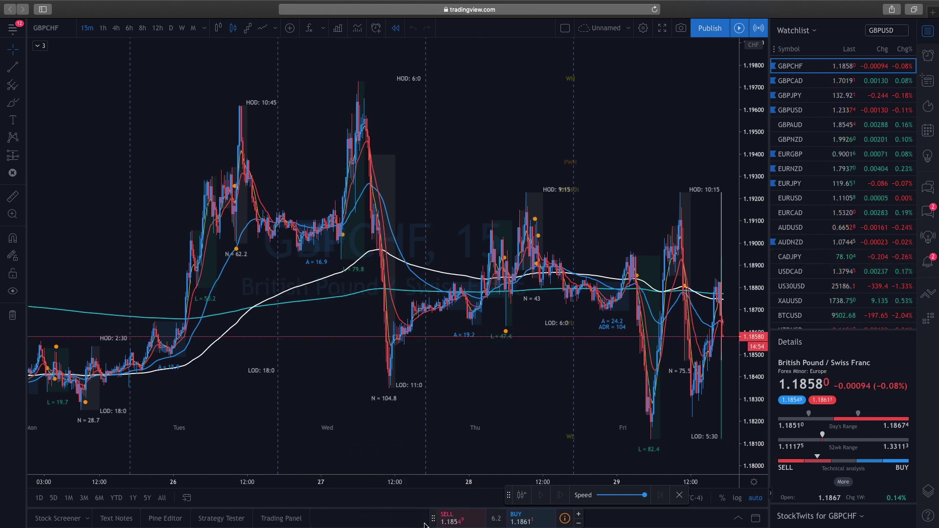
left_click(284, 520)
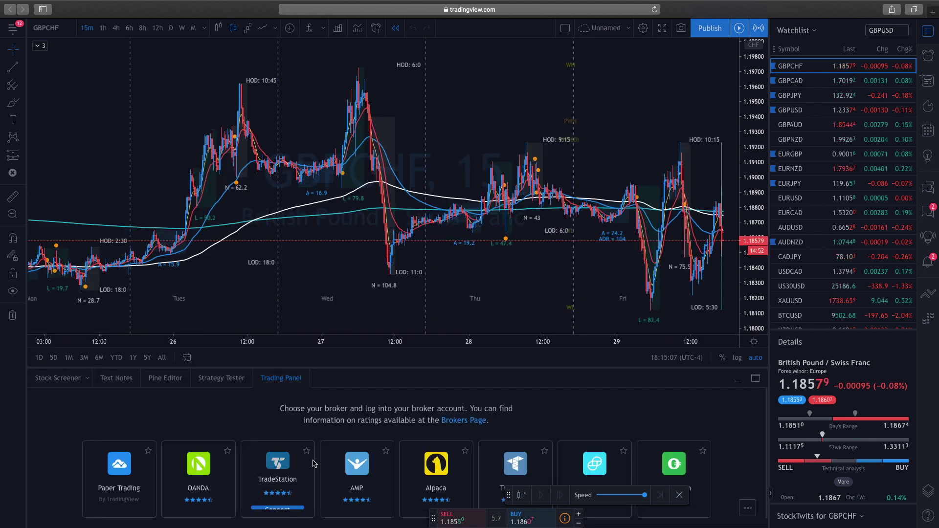
mouse_move(190, 468)
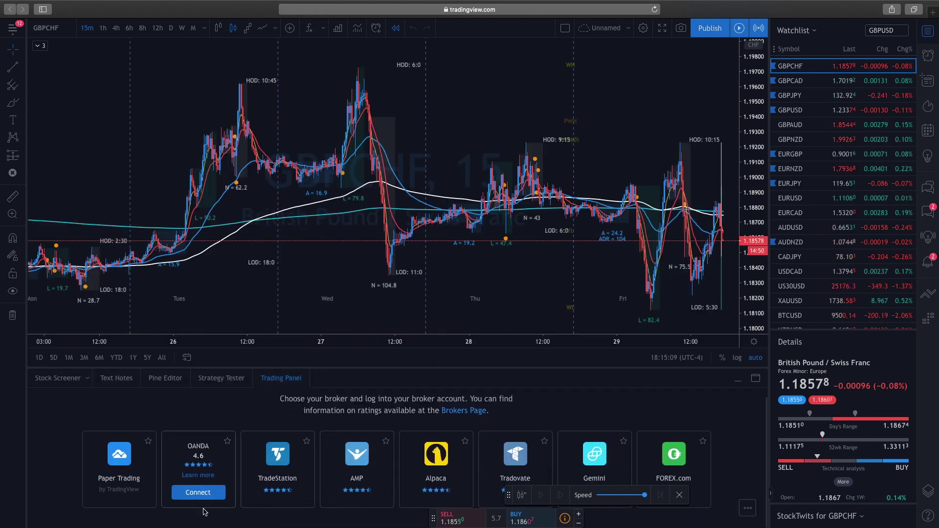
mouse_move(549, 470)
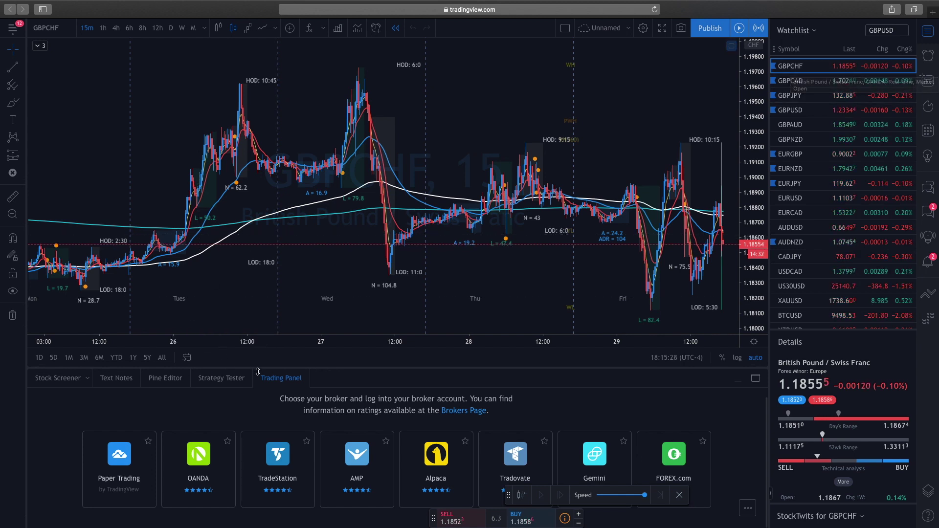
left_click(282, 377)
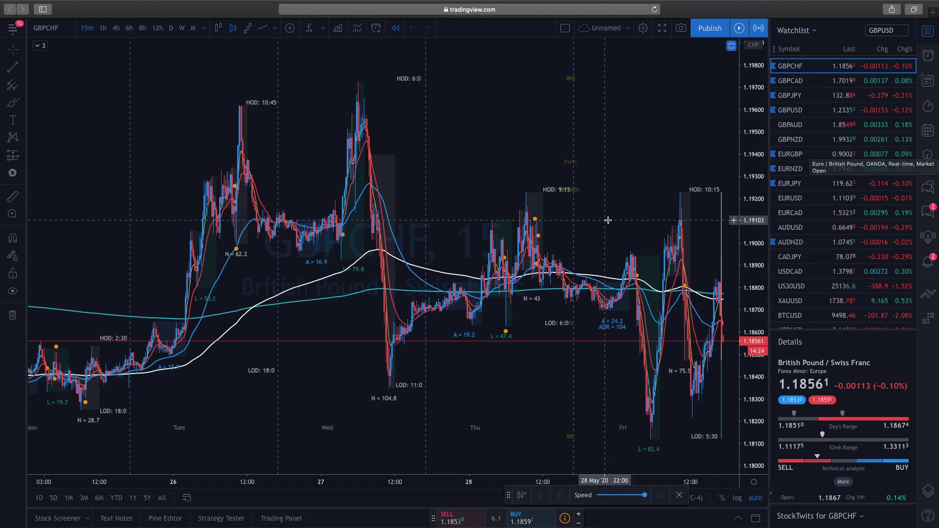
Examine GBPCHF's Friday session up close and in the context of Wednesday and Thursday, with the price scale compressed
scroll(603, 210, "up", 5)
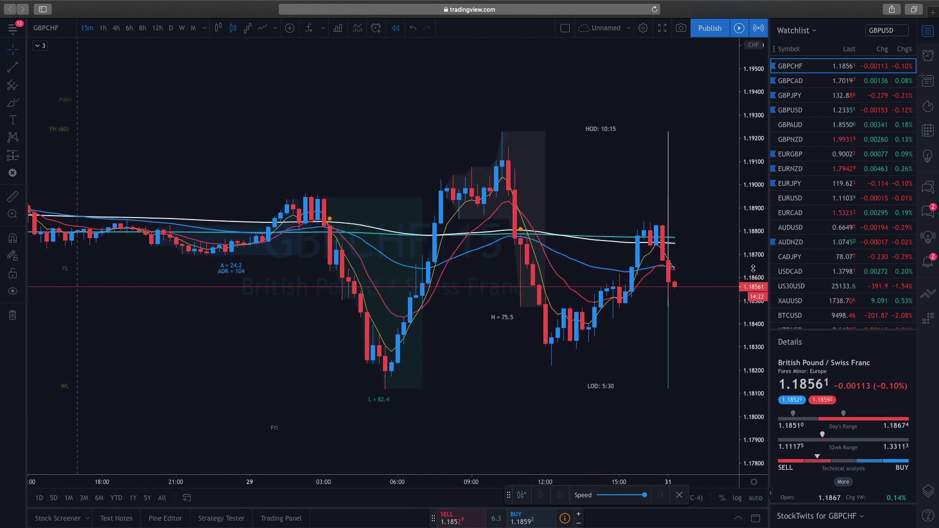
scroll(522, 274, "down", 3)
scroll(493, 257, "down", 3)
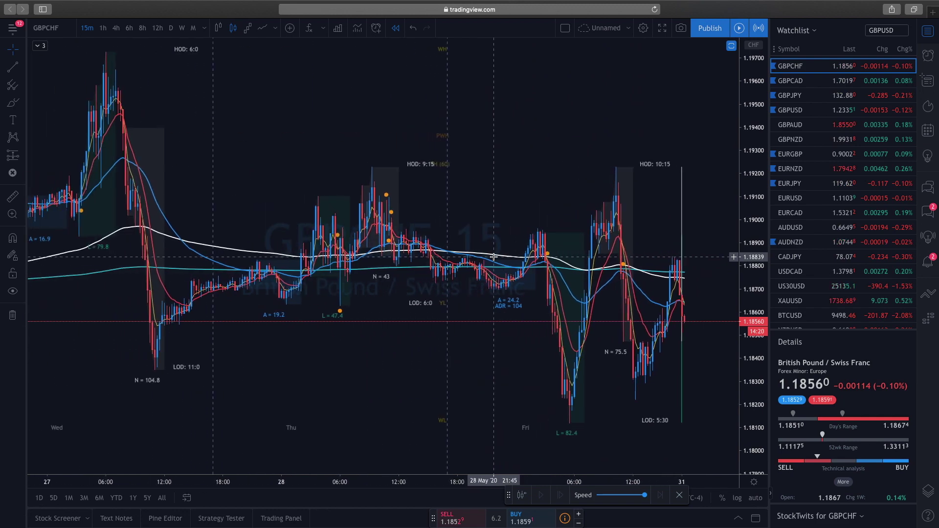
left_click_drag(745, 132, 745, 242)
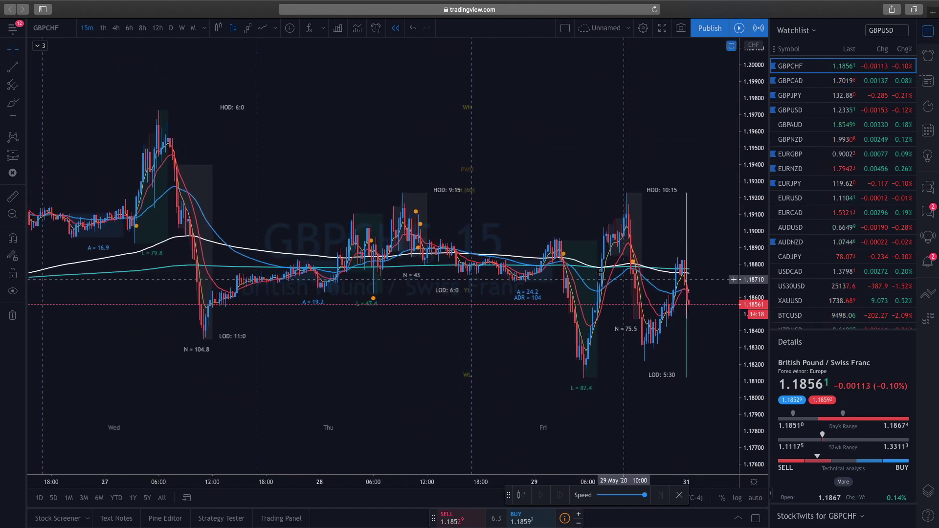
scroll(484, 259, "up", 4)
scroll(484, 259, "up", 1)
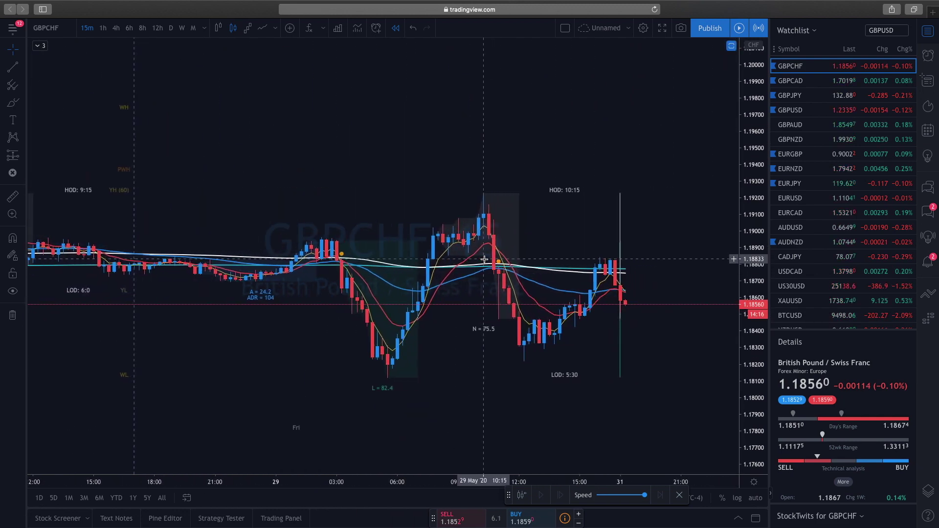
scroll(484, 259, "down", 2)
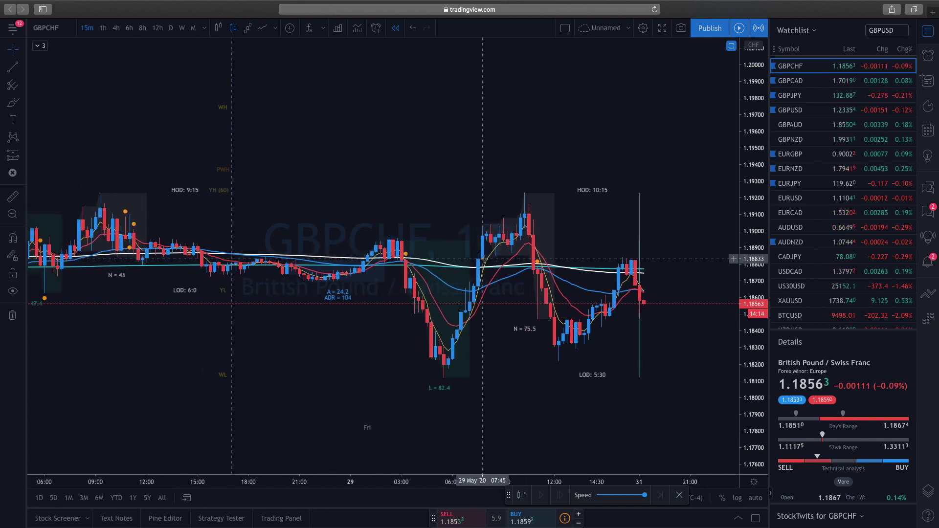
scroll(484, 259, "down", 4)
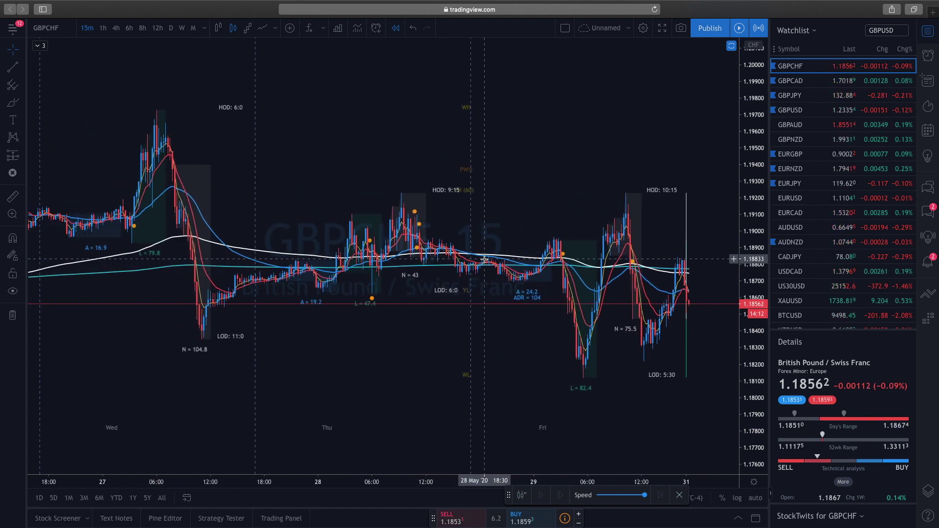